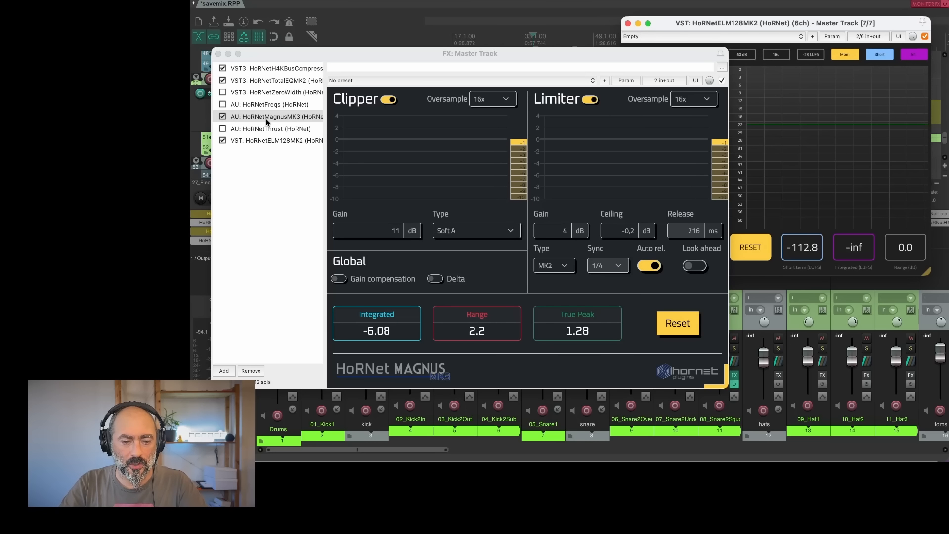
# Step: Try the Hard and Tape types on the Magnus clipper and return it to Soft A
pyautogui.click(413, 56)
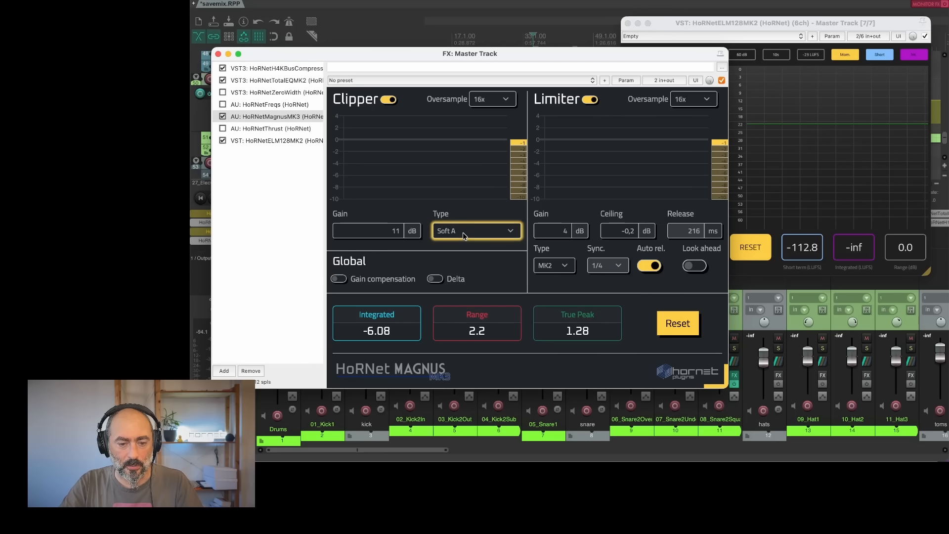
pyautogui.doubleClick(379, 231)
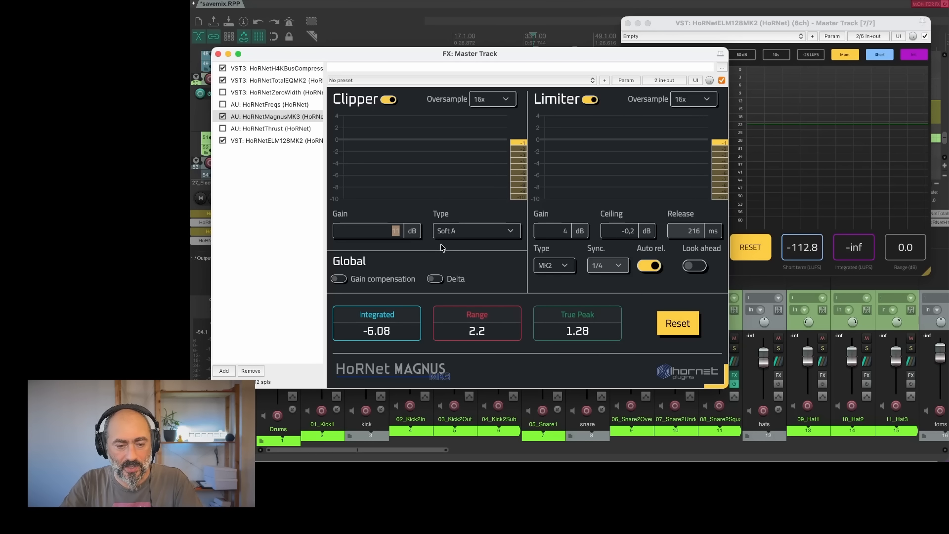
pyautogui.click(466, 231)
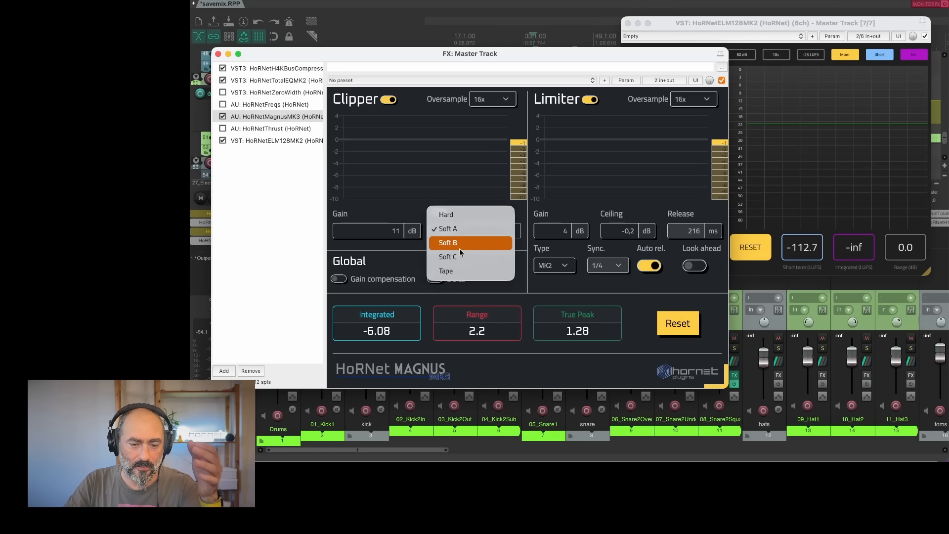
pyautogui.click(462, 215)
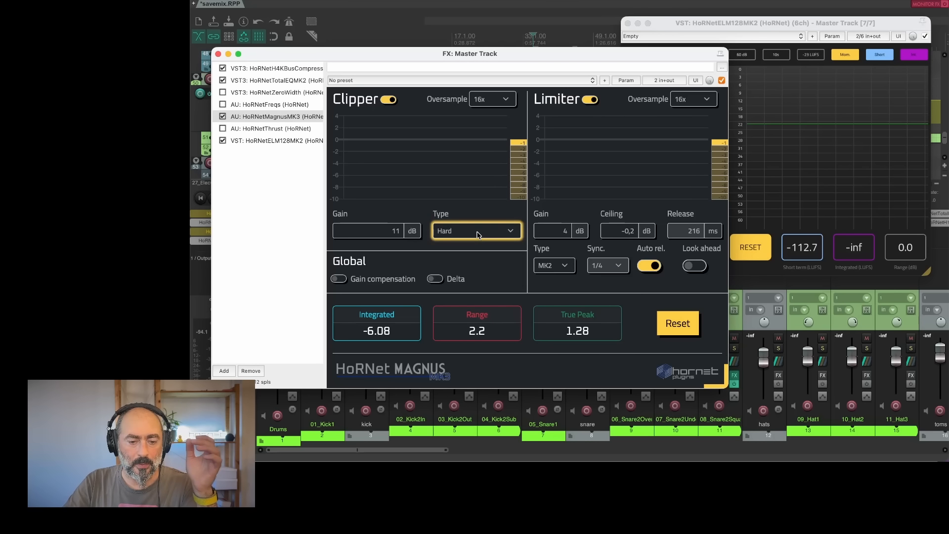
pyautogui.click(473, 233)
pyautogui.click(467, 242)
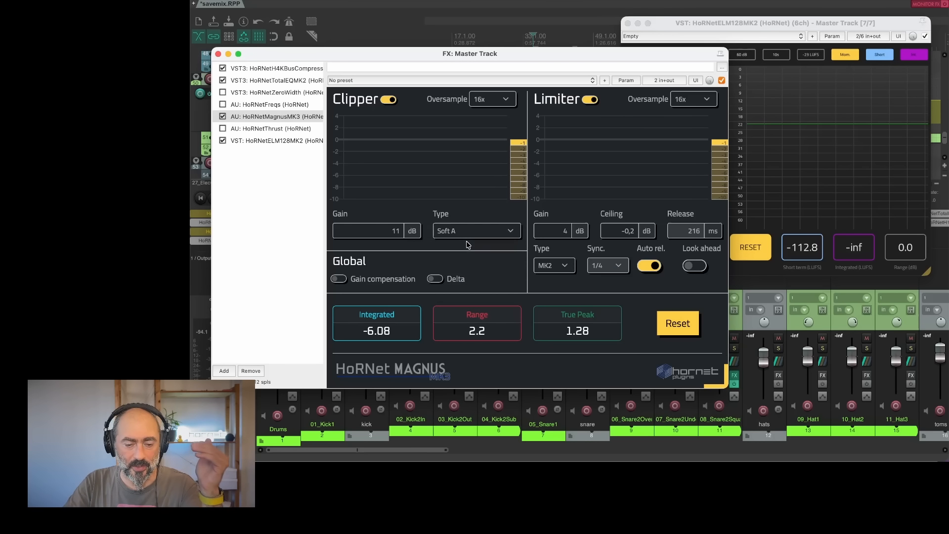
pyautogui.click(469, 233)
pyautogui.click(453, 273)
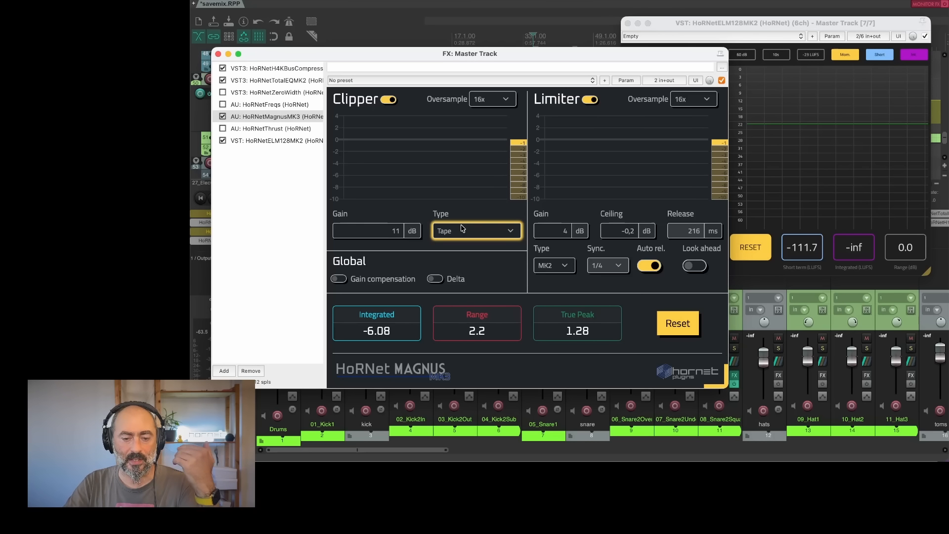
pyautogui.click(463, 229)
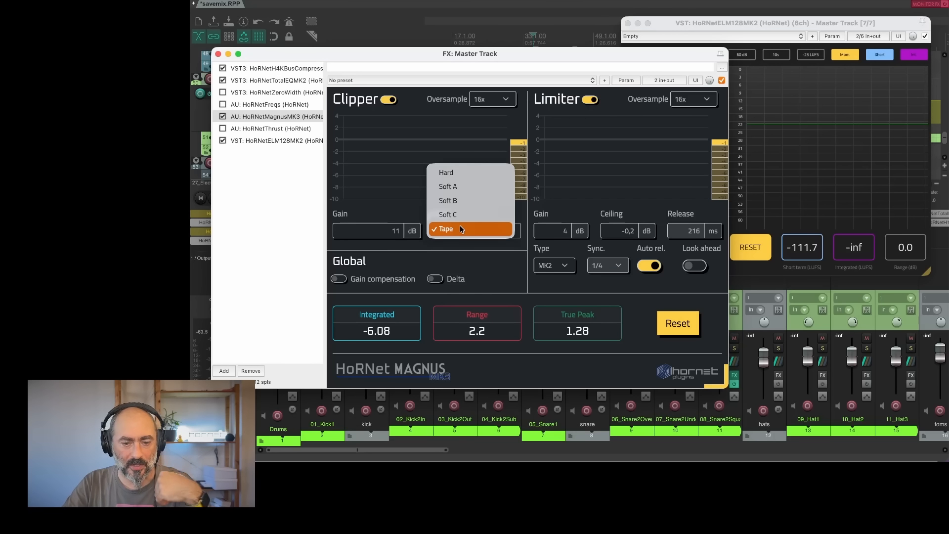
pyautogui.click(455, 188)
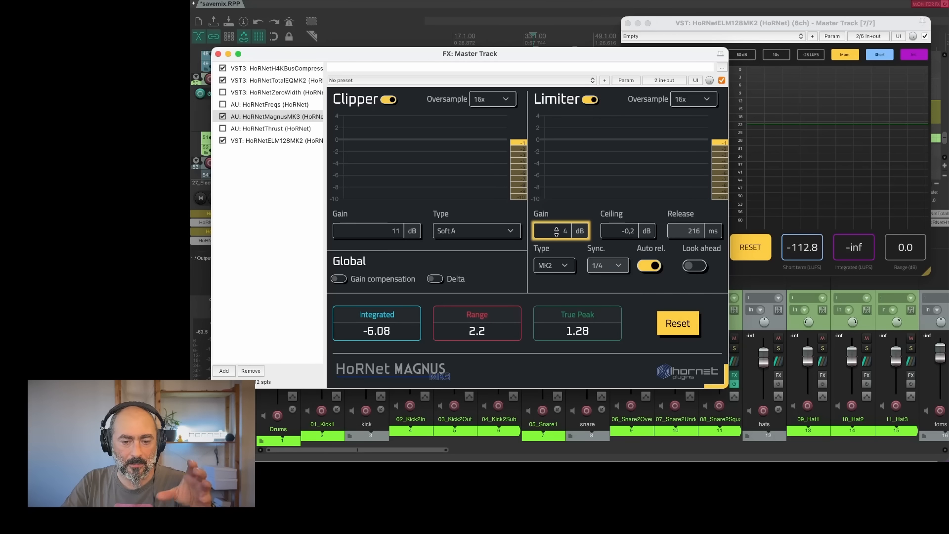
pyautogui.click(618, 234)
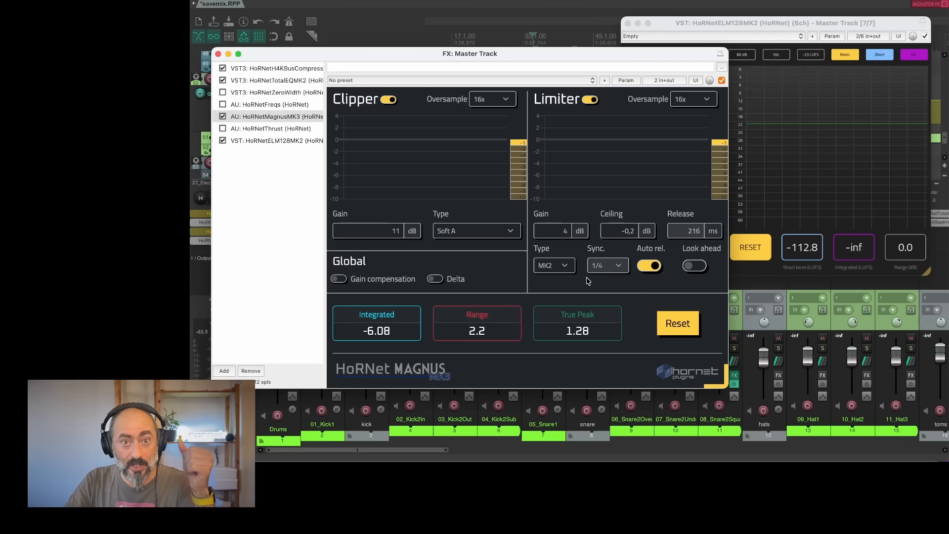
pyautogui.click(557, 270)
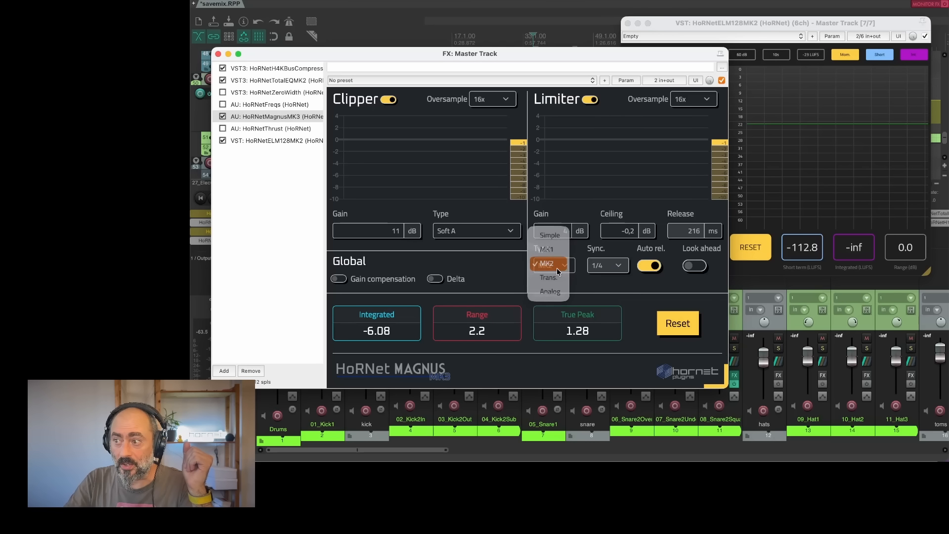
pyautogui.click(557, 271)
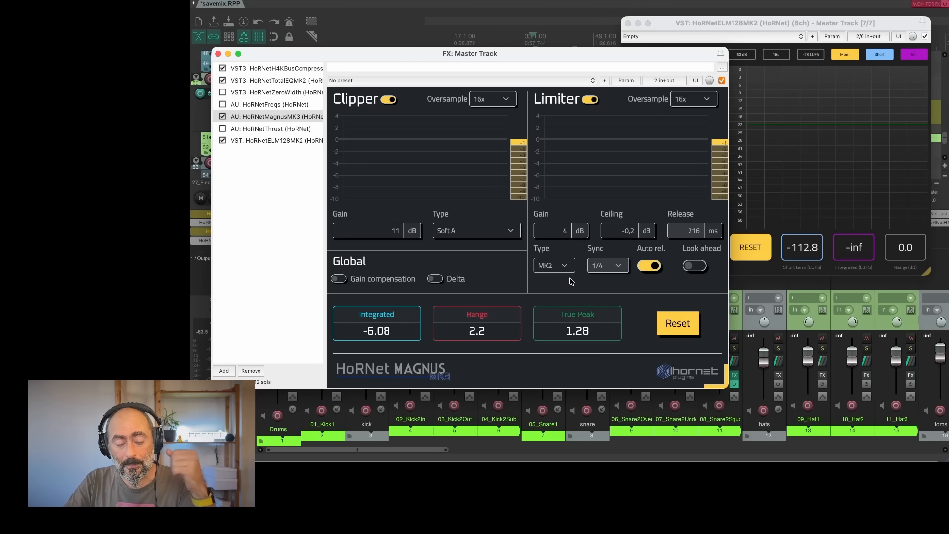
pyautogui.click(567, 269)
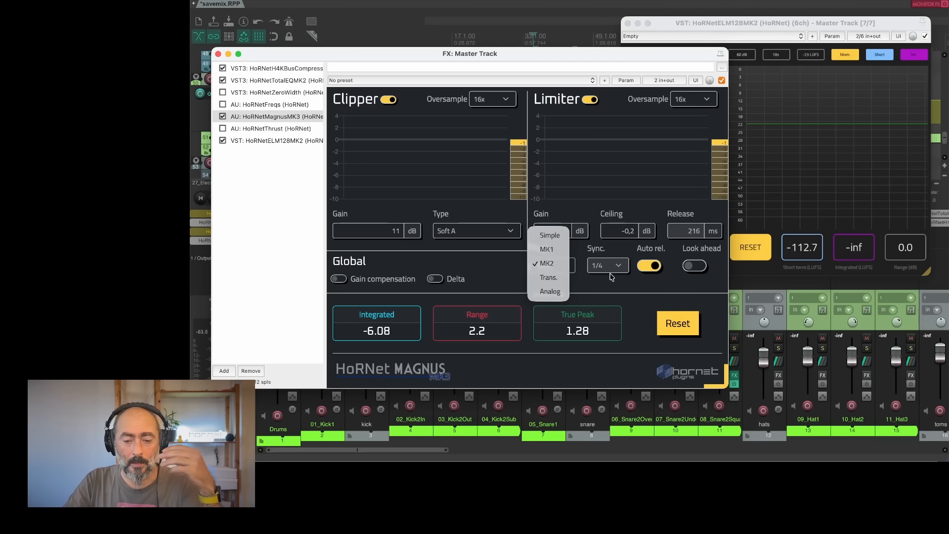
pyautogui.click(616, 286)
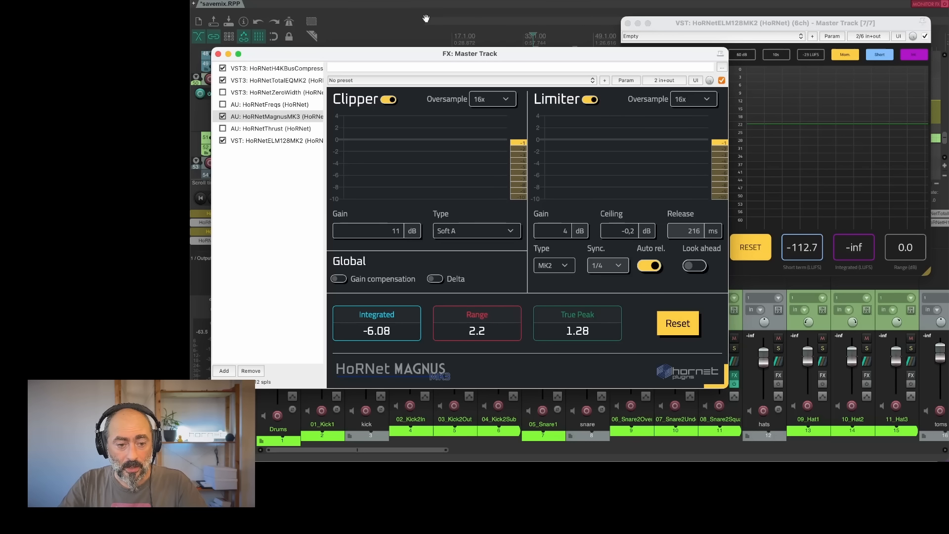
# Step: Bypass HoRNet Magnus MK3 on the master track and play the mix to hear it unprocessed
pyautogui.click(223, 117)
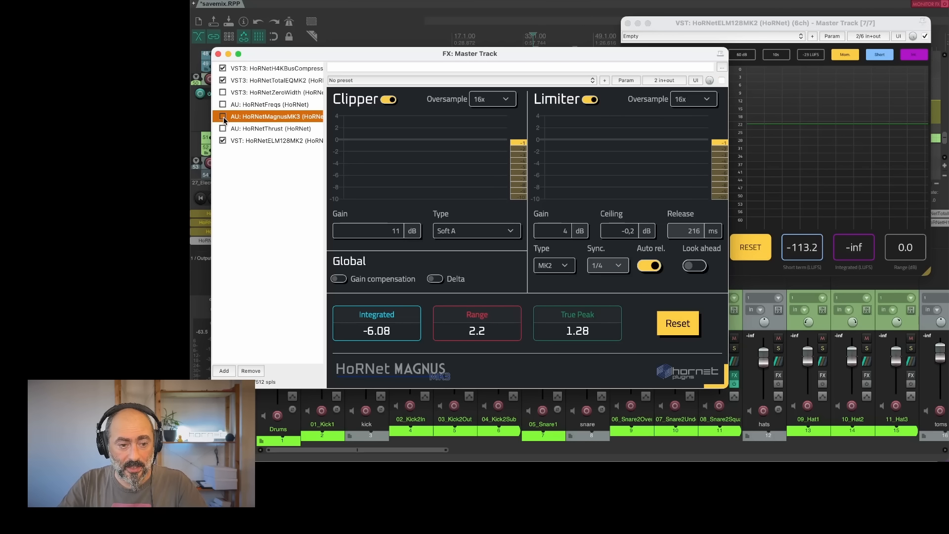
pyautogui.click(334, 2)
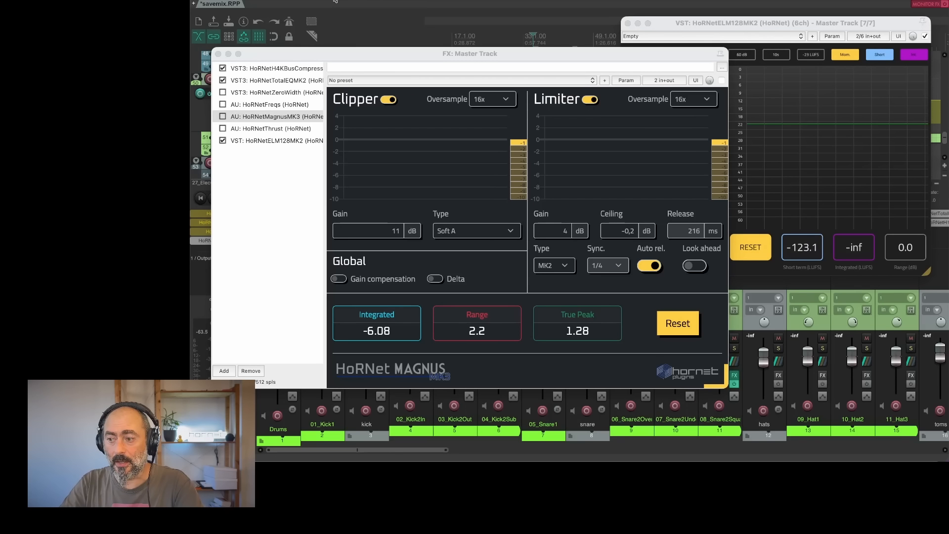
pyautogui.press('space')
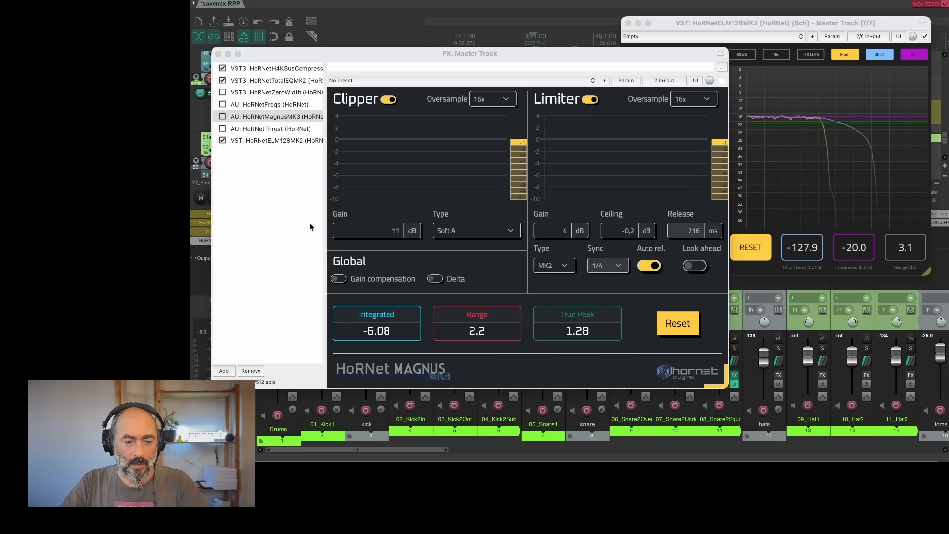
# Step: Re-enable HoRNet Magnus MK3 on the master track and play the mix through the clipper and limiter
pyautogui.click(223, 117)
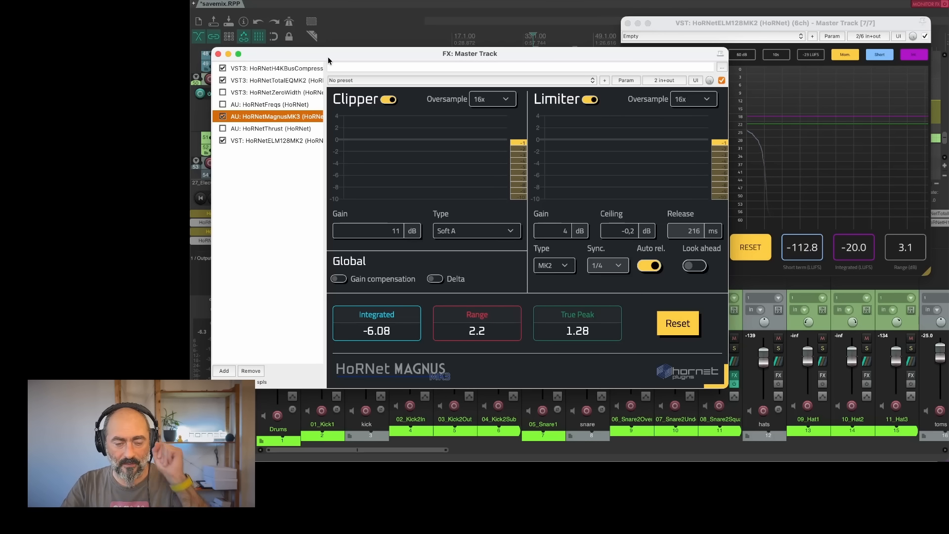
pyautogui.click(359, 1)
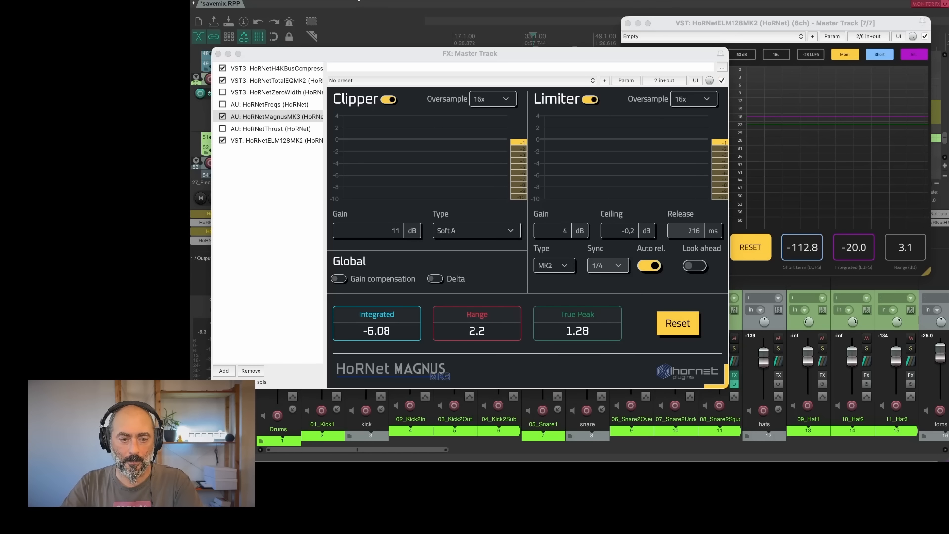
pyautogui.press('space')
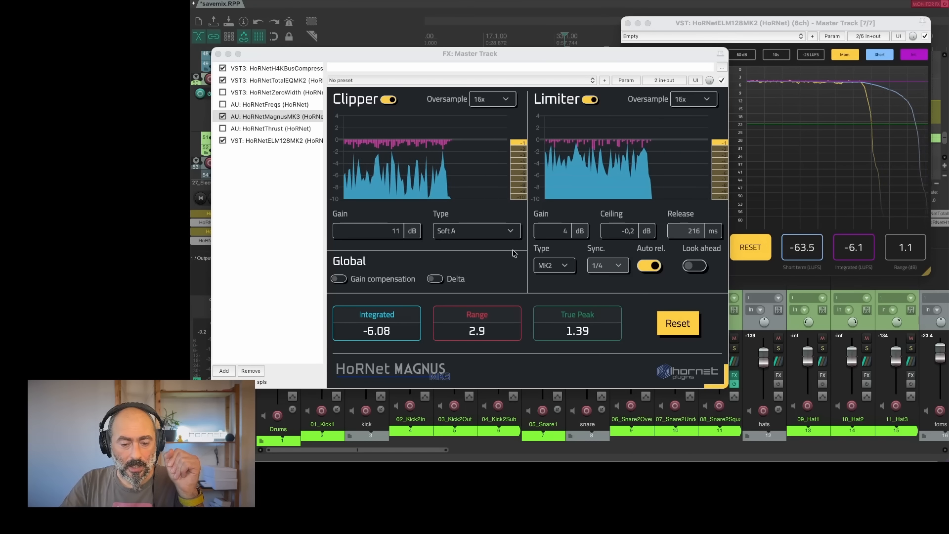
# Step: Enable Delta in Magnus and play the mix to hear only what the processing changes
pyautogui.click(437, 279)
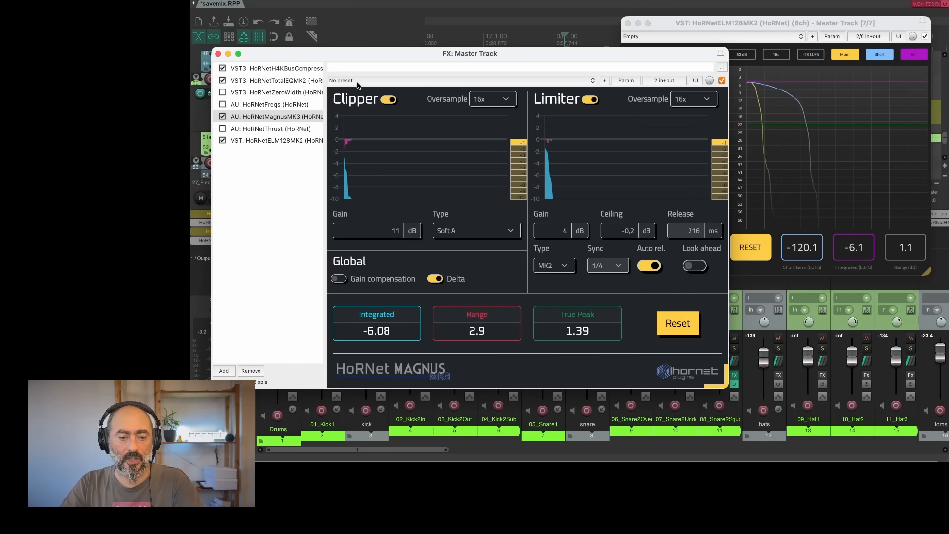
pyautogui.click(390, 1)
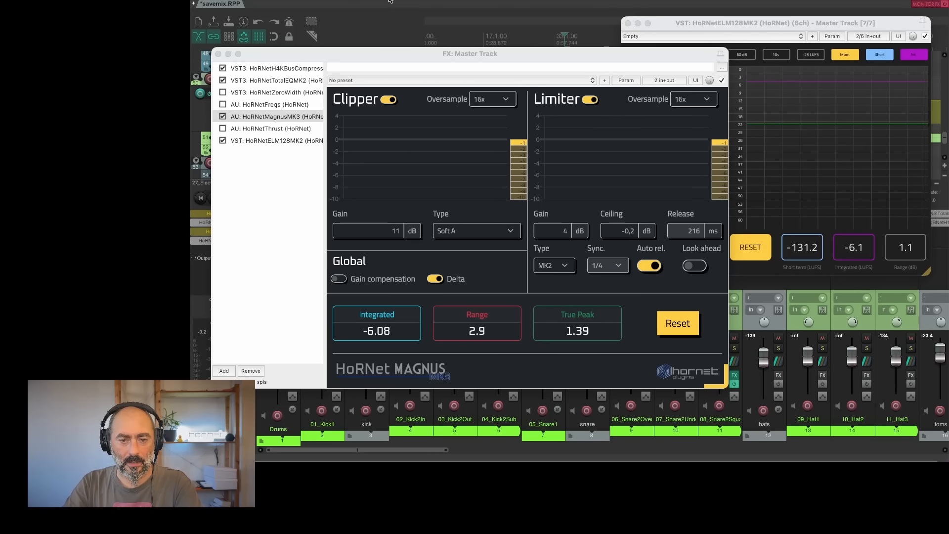
pyautogui.press('space')
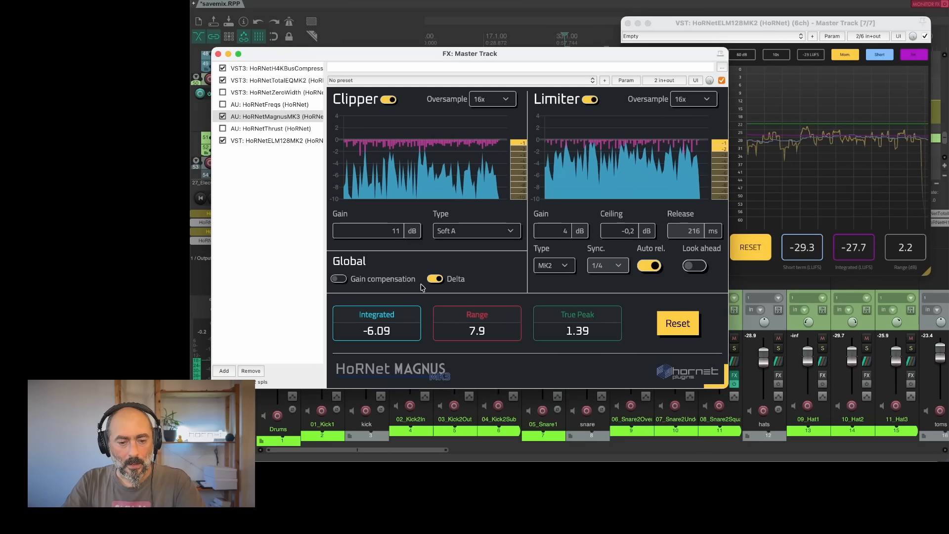
# Step: Switch Magnus from Delta to gain compensation and play the mix at matched loudness
pyautogui.click(434, 279)
pyautogui.click(339, 279)
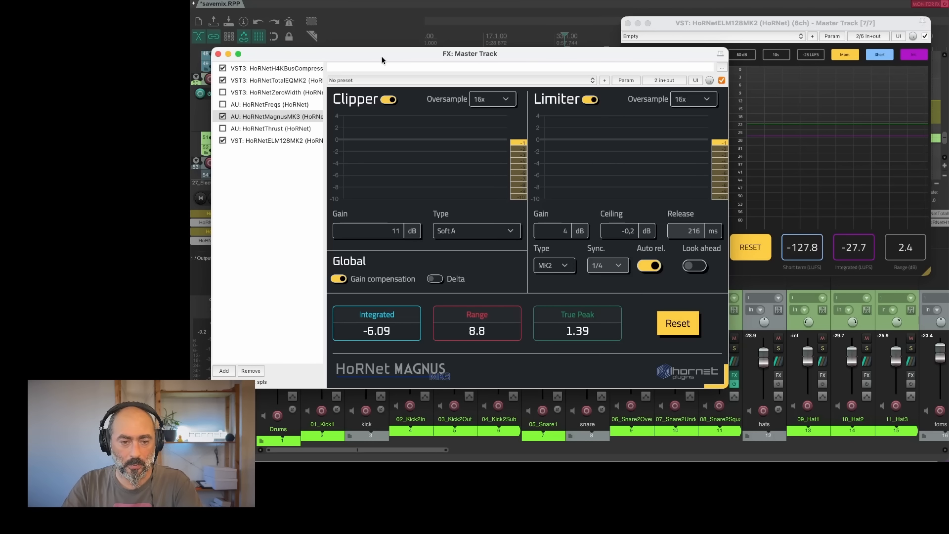
pyautogui.press('space')
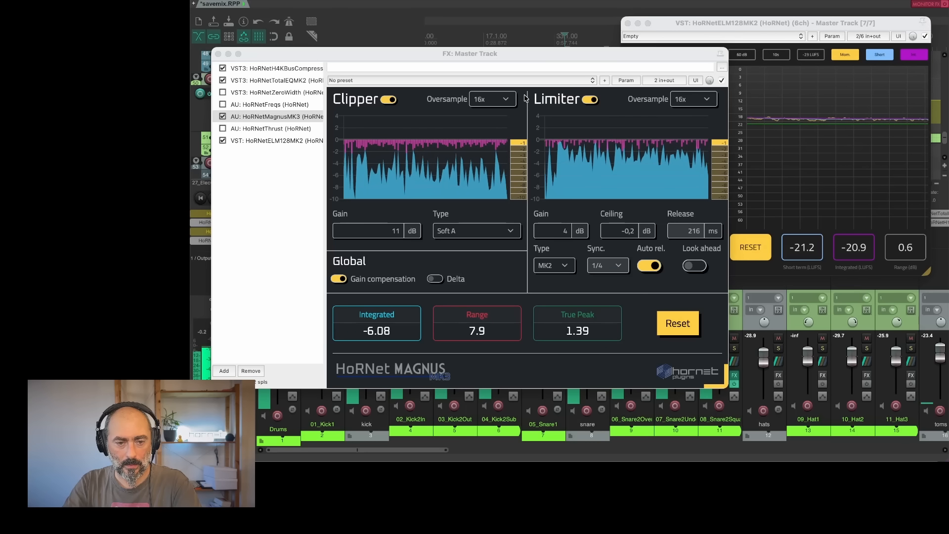
# Step: Compare the mix with the clipper and limiter switched off and back on, and turn off gain compensation
pyautogui.click(395, 102)
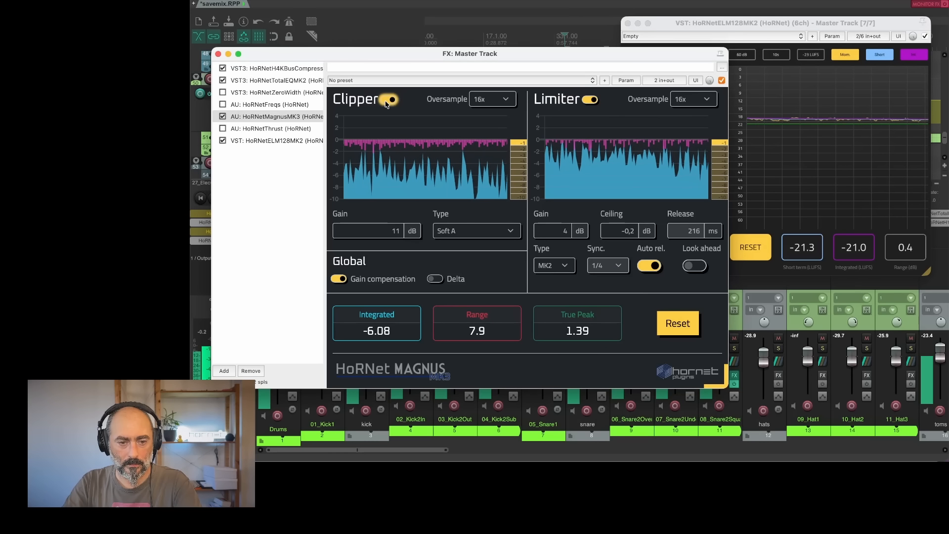
pyautogui.click(391, 101)
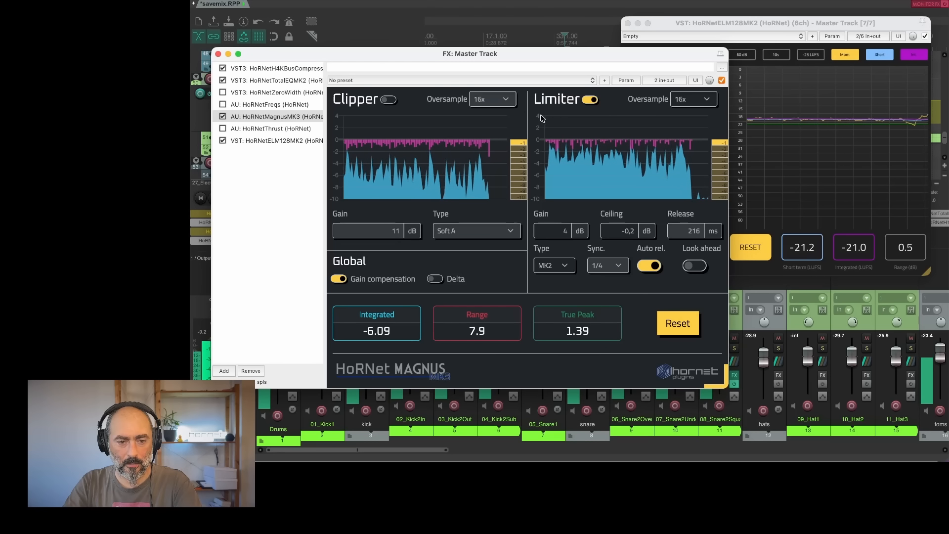
pyautogui.click(590, 101)
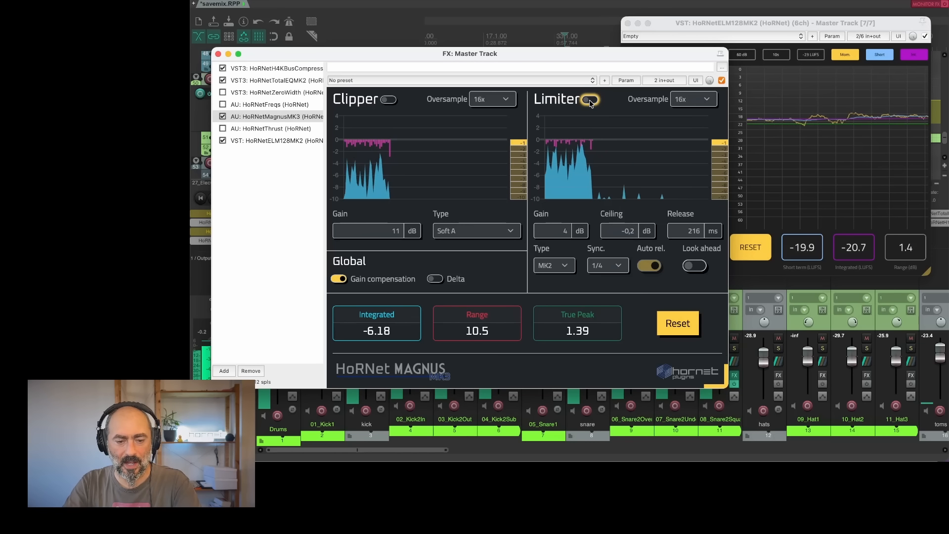
pyautogui.click(590, 100)
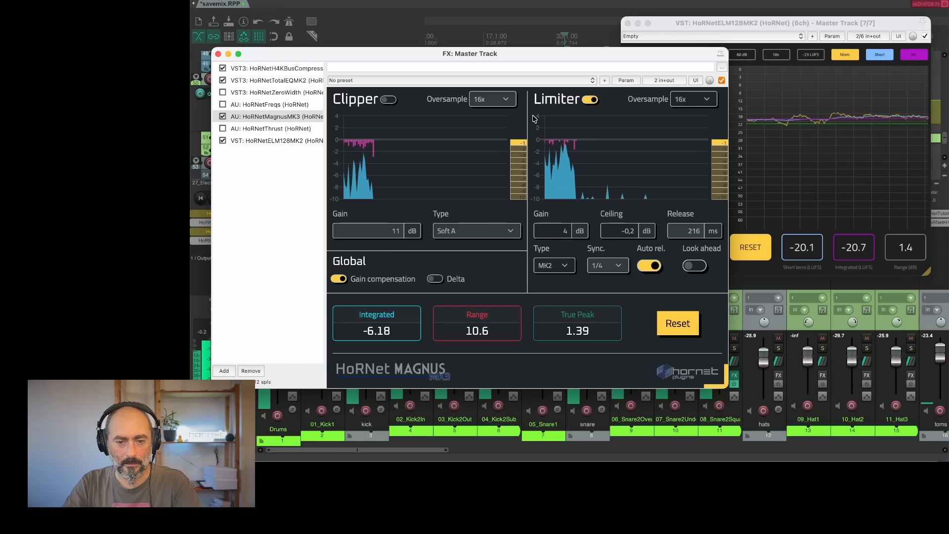
pyautogui.click(390, 101)
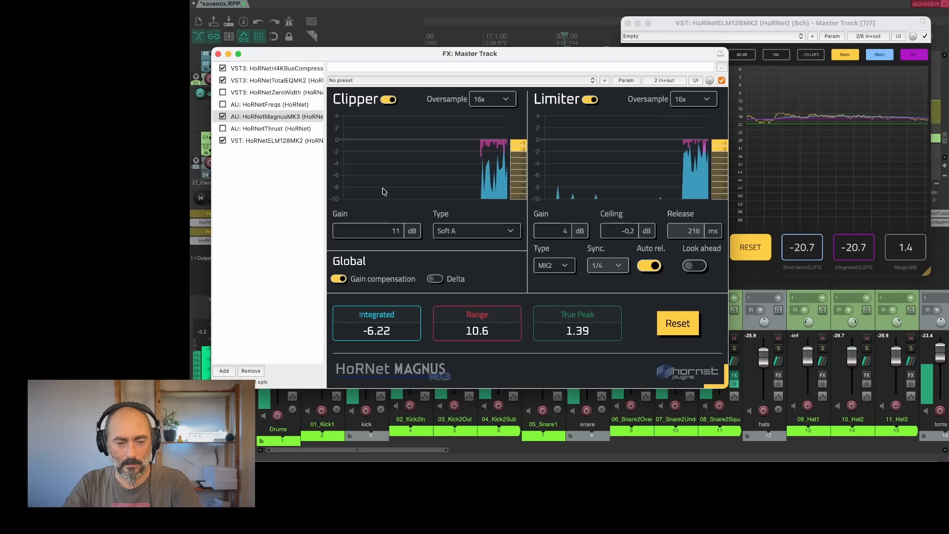
pyautogui.click(340, 280)
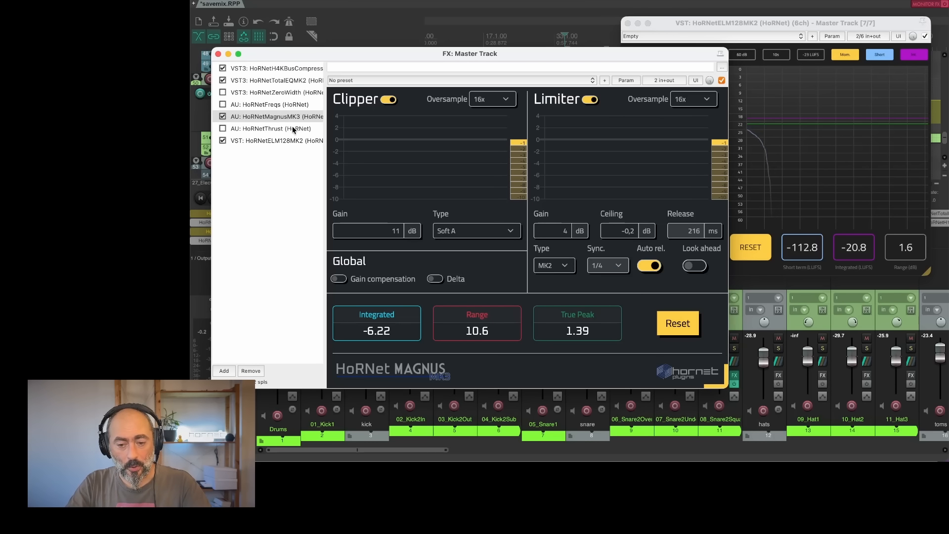
# Step: Bypass HoRNet Magnus MK3 on the master track, and enable HoRNet Thrust with its controls displayed
pyautogui.click(223, 117)
pyautogui.click(222, 129)
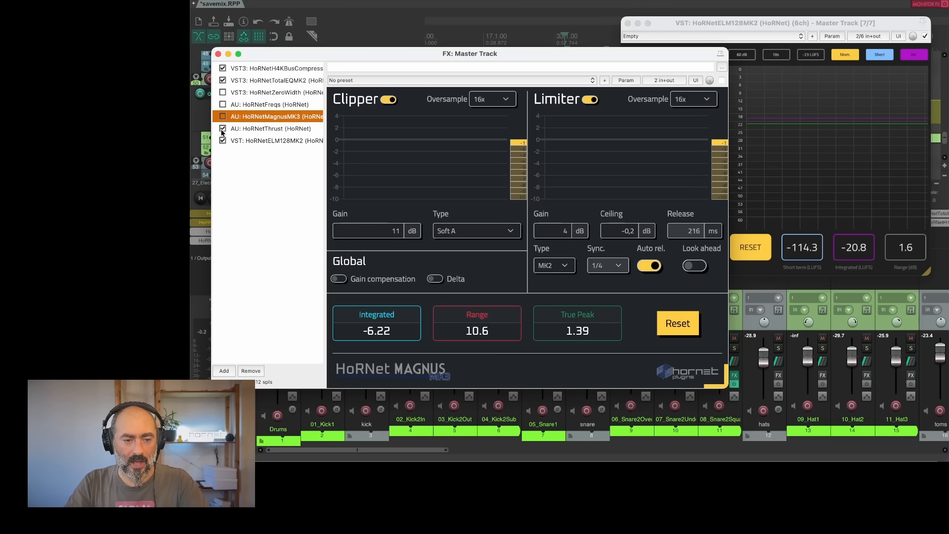
pyautogui.click(254, 129)
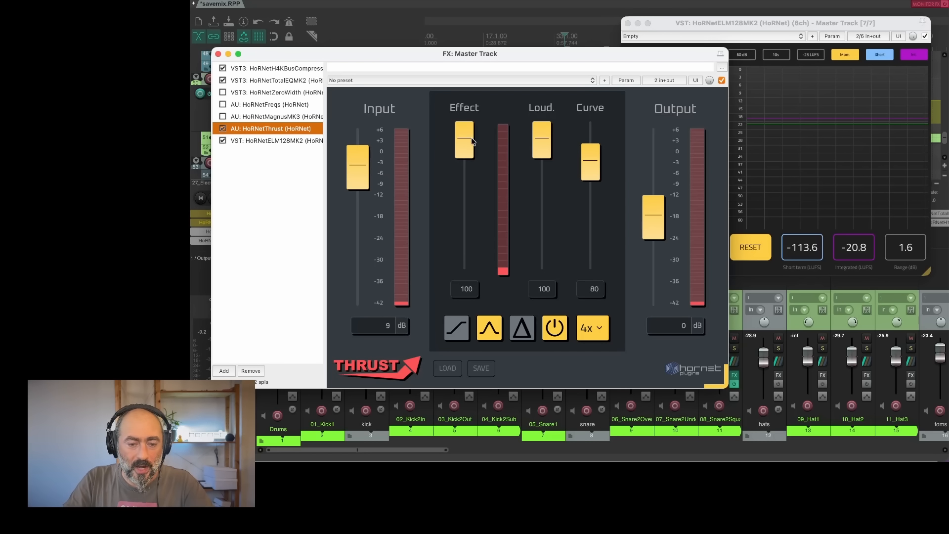
# Step: Try lowering the loudness amount in Thrust to 98 and return it to 100
pyautogui.moveTo(464, 140)
pyautogui.mouseDown()
pyautogui.moveTo(461, 130)
pyautogui.moveTo(464, 163)
pyautogui.moveTo(467, 137)
pyautogui.mouseUp()
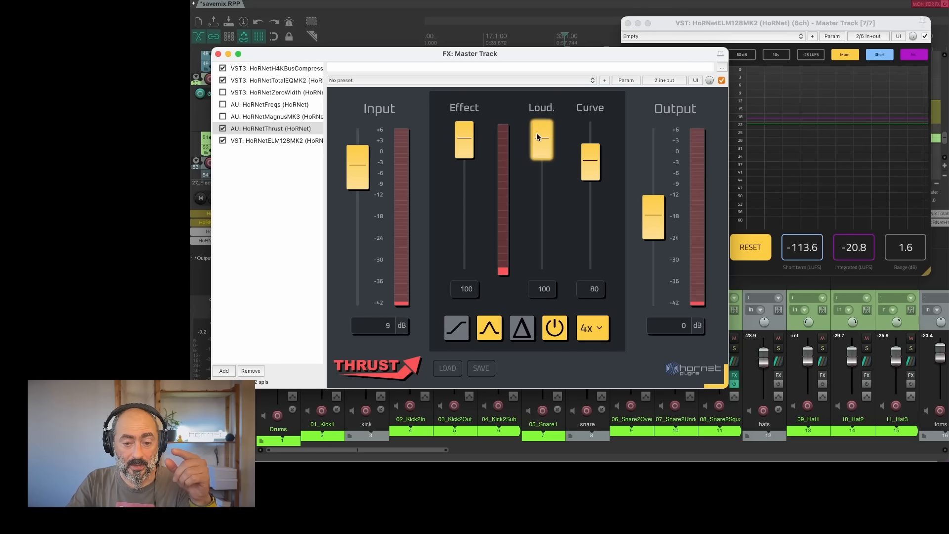
pyautogui.moveTo(538, 137); pyautogui.dragTo(539, 143)
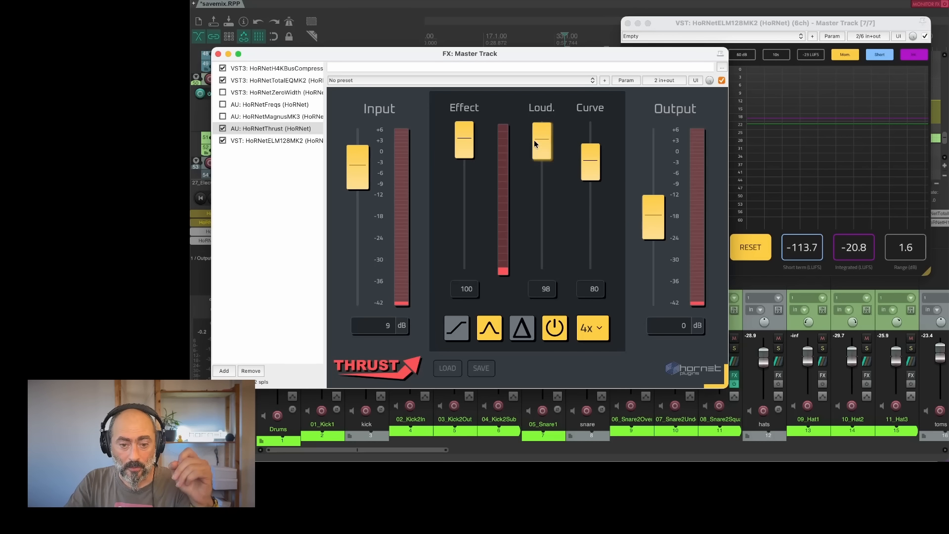
pyautogui.moveTo(538, 143); pyautogui.dragTo(535, 122)
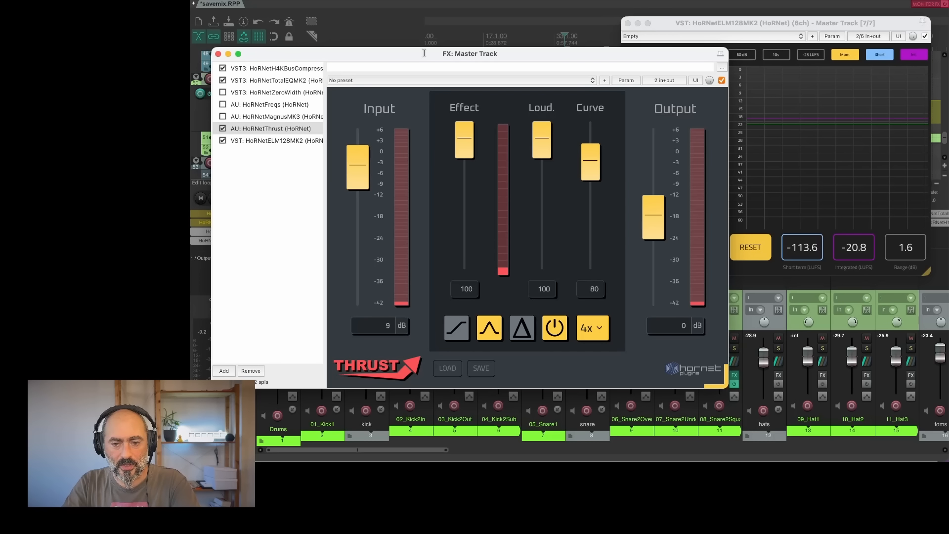
# Step: Play the mix through HoRNet Thrust on the master track and stop playback
pyautogui.click(430, 2)
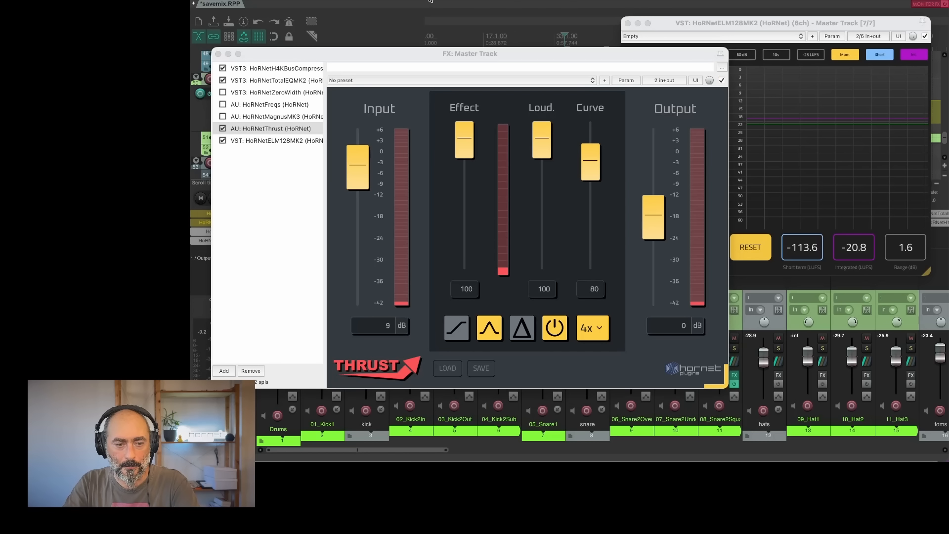
pyautogui.press('space')
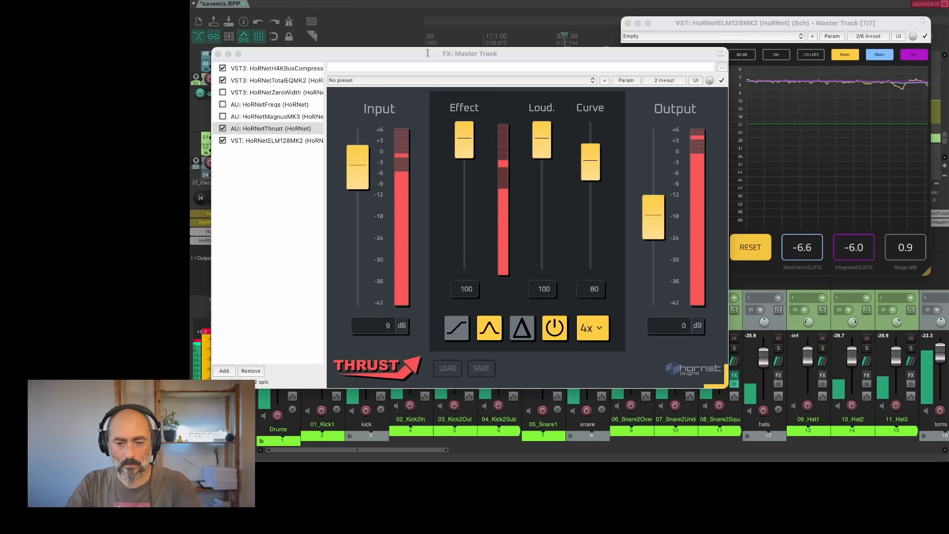
pyautogui.press('space')
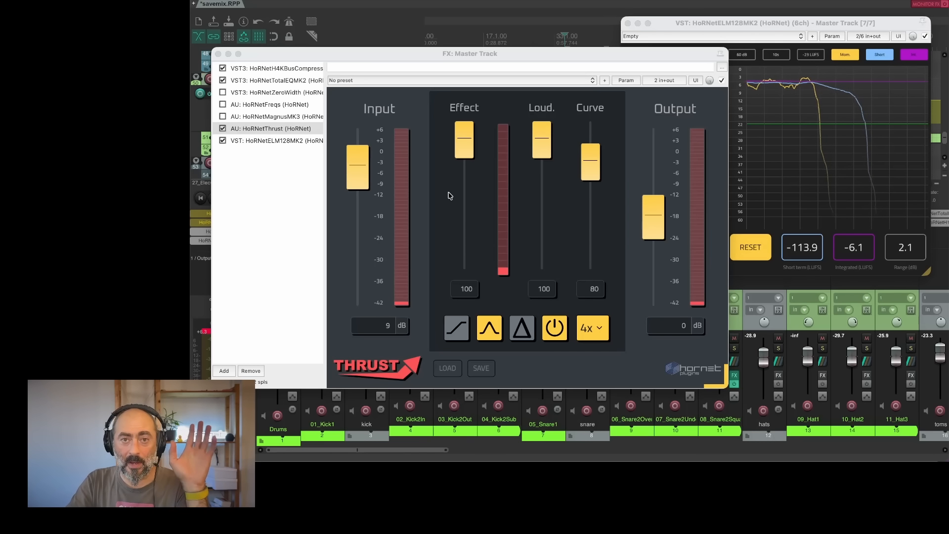
# Step: Select HoRNet Magnus MK3 and Thrust together, with Magnus enabled and Thrust bypassed, and start playback
pyautogui.keyDown('shift'); pyautogui.click(289, 116); pyautogui.keyUp('shift')
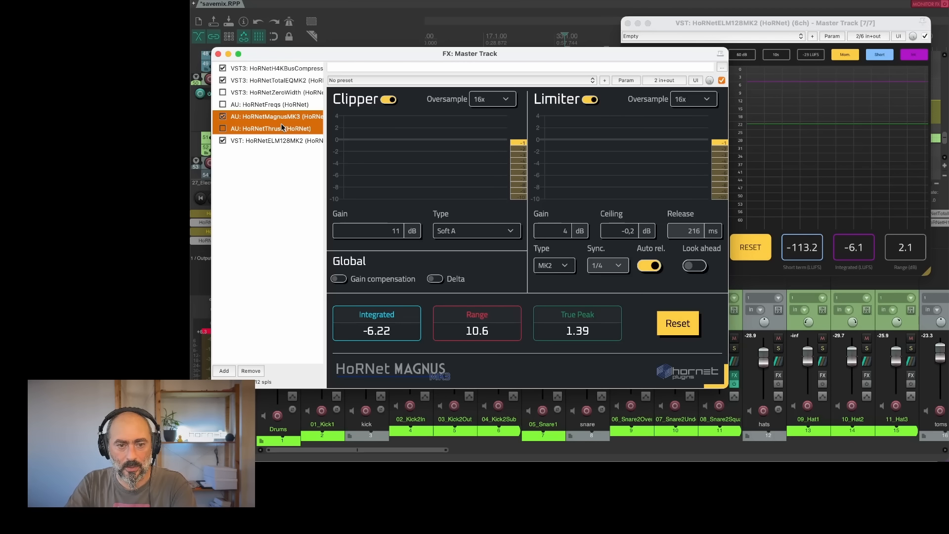
pyautogui.click(319, 1)
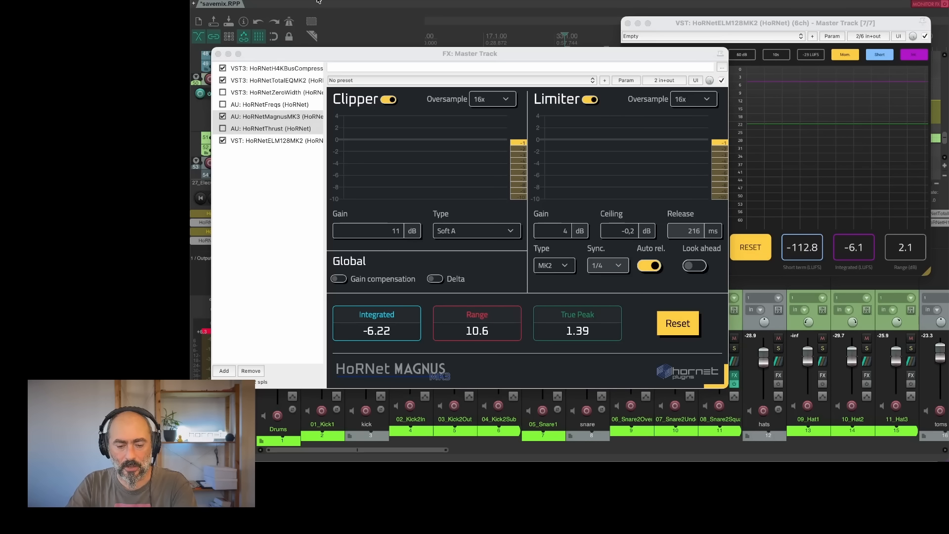
pyautogui.press('space')
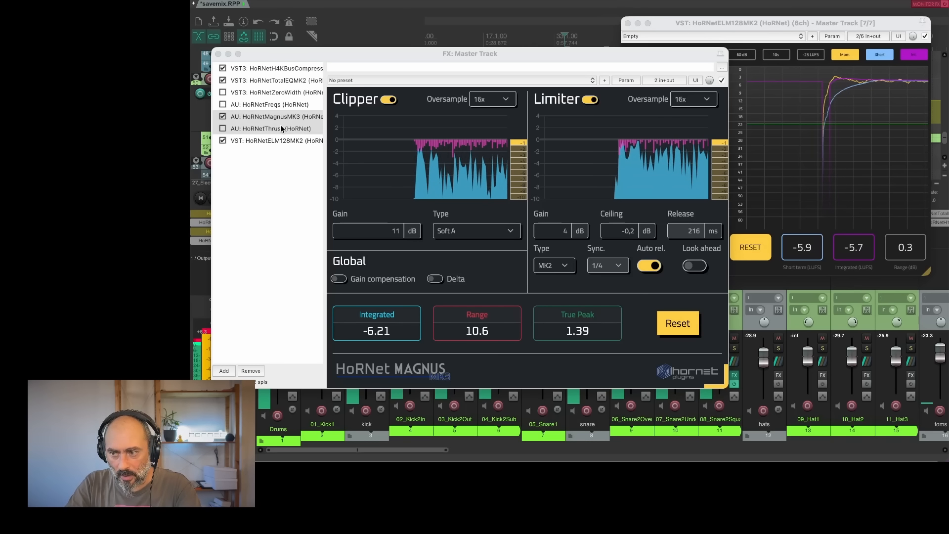
# Step: Invert the bypass states of the two selected plugins during playback so Thrust replaces Magnus on the master track
pyautogui.press('super+b')
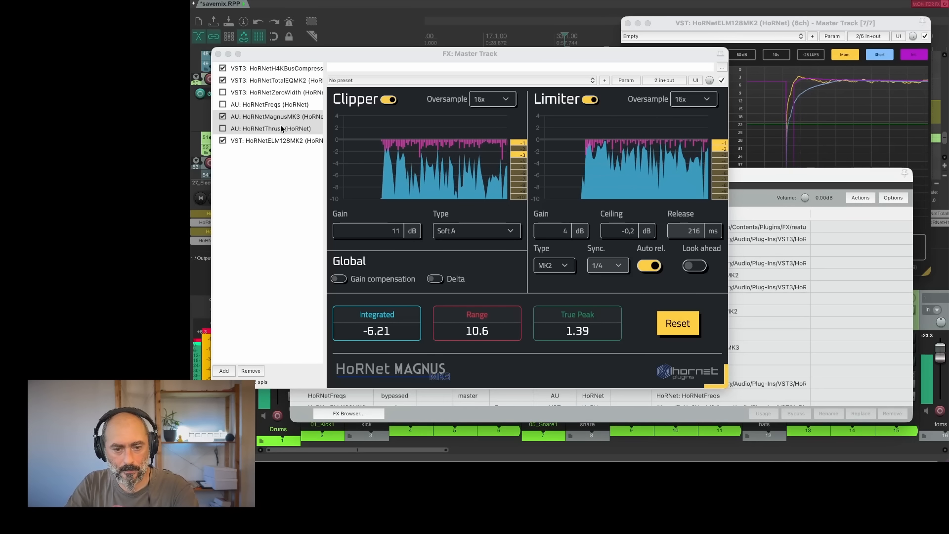
pyautogui.click(284, 55)
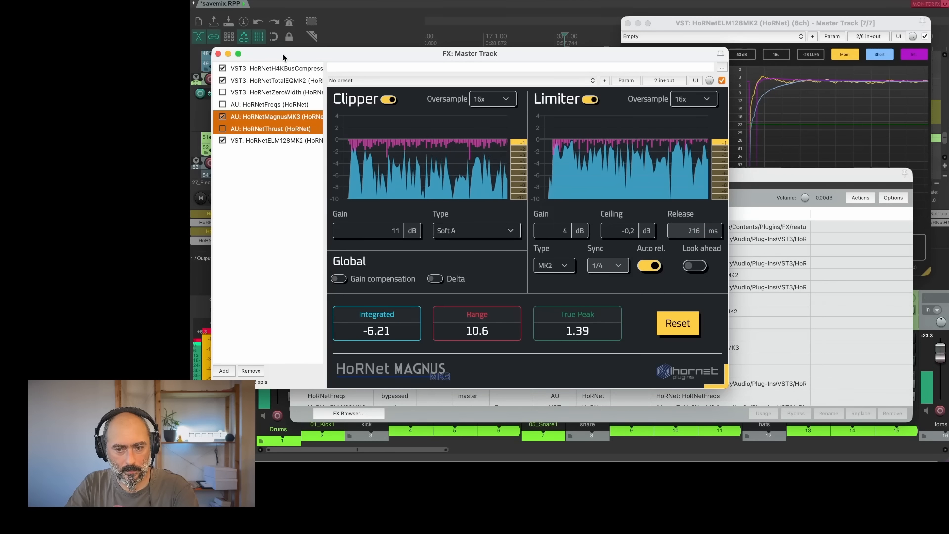
pyautogui.press('super+v')
pyautogui.click(521, 166)
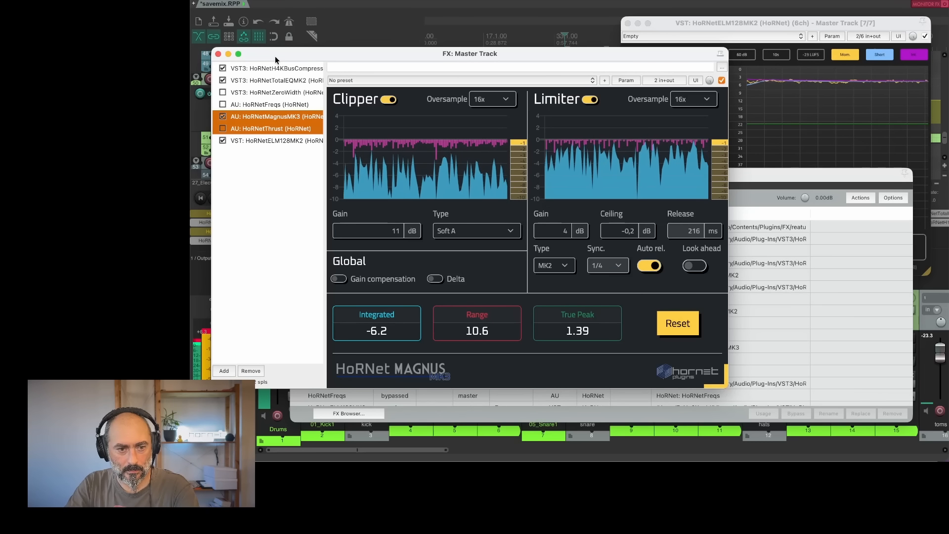
pyautogui.press('super+b')
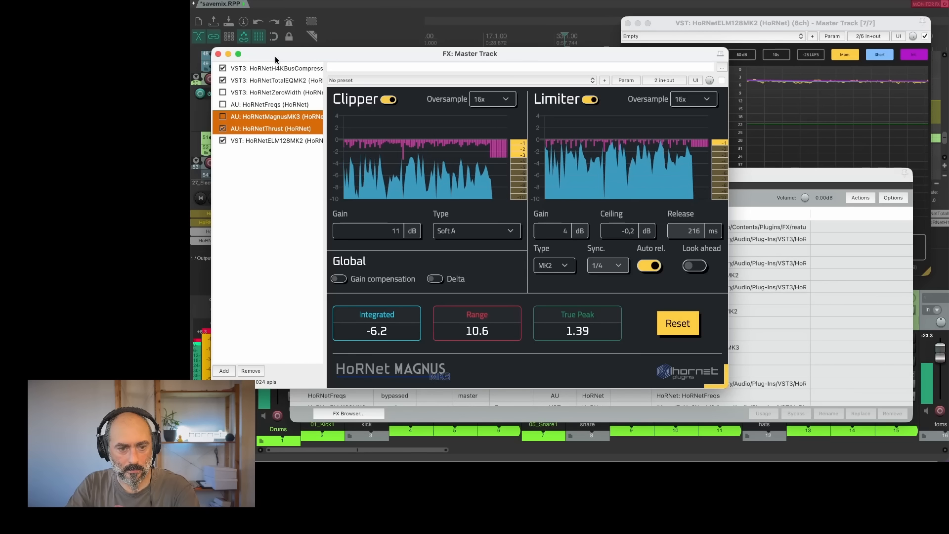
pyautogui.click(798, 181)
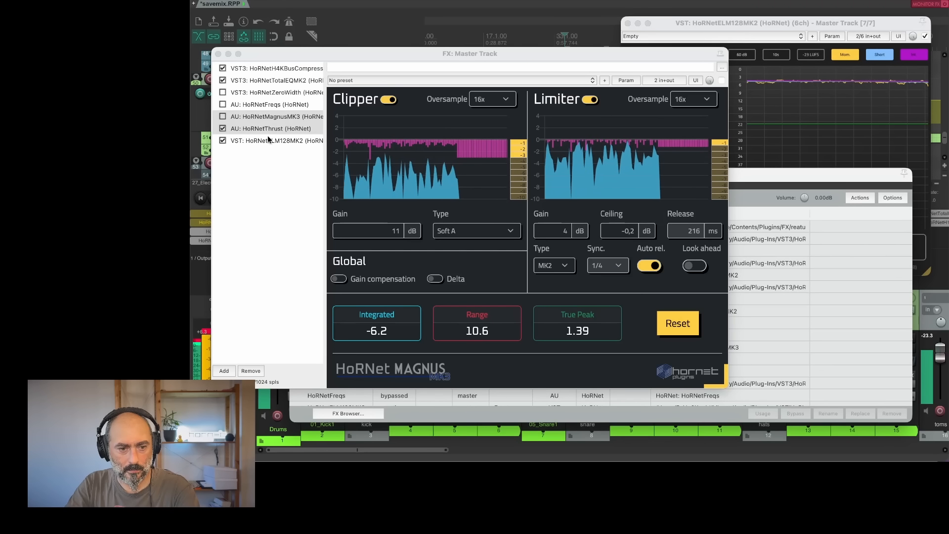
# Step: Compare Magnus and Thrust by swapping their bypass states while the mix plays, end on Thrust, and stop playback
pyautogui.click(297, 60)
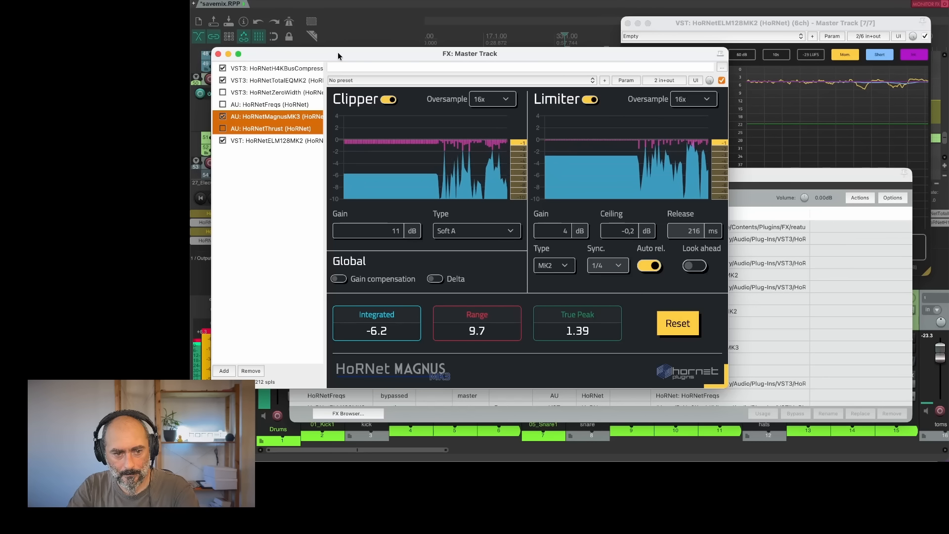
pyautogui.press('super+b')
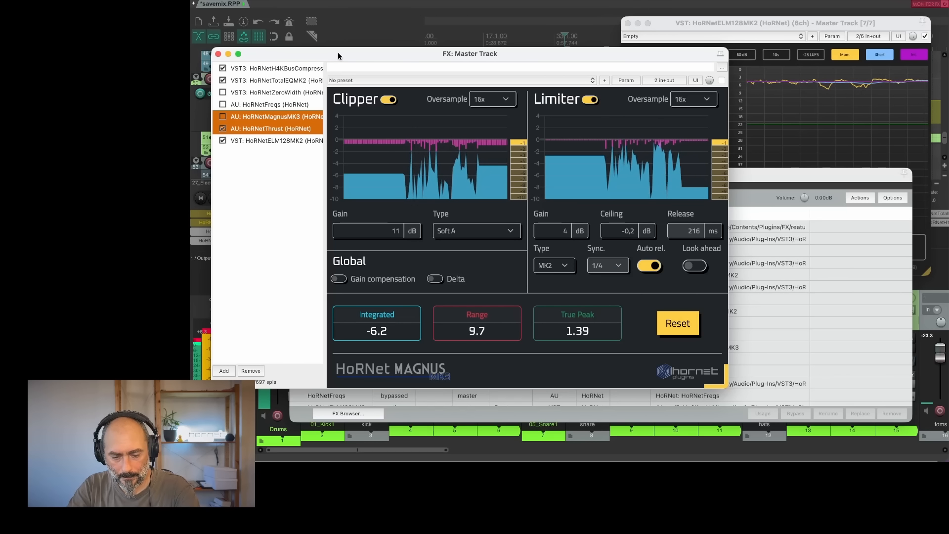
pyautogui.click(366, 1)
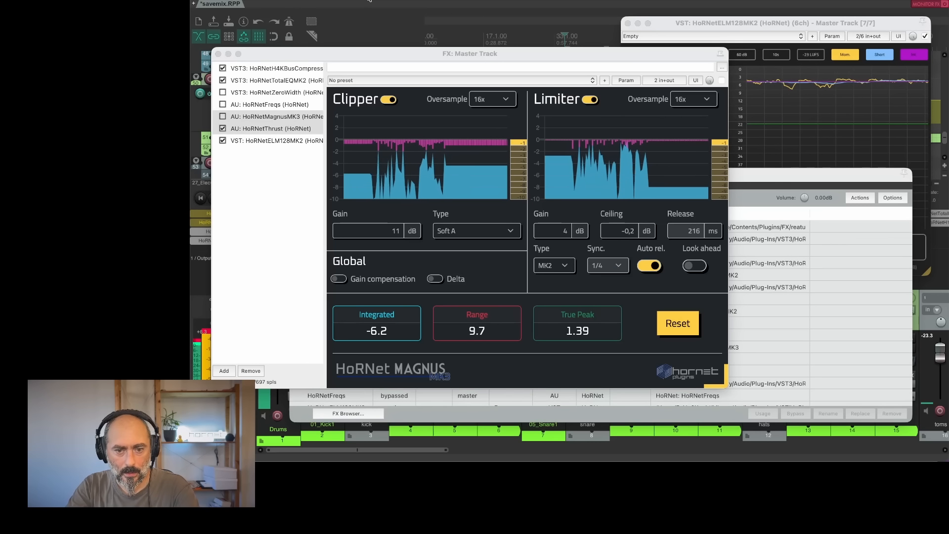
pyautogui.press('space')
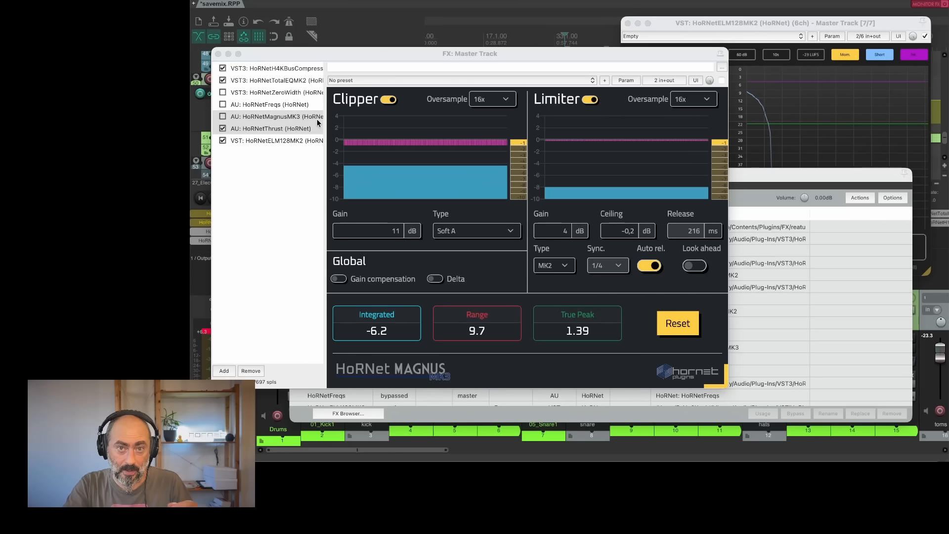
# Step: Reactivate Magnus in place of Thrust, restart the mix, and swap to Thrust during playback
pyautogui.click(280, 58)
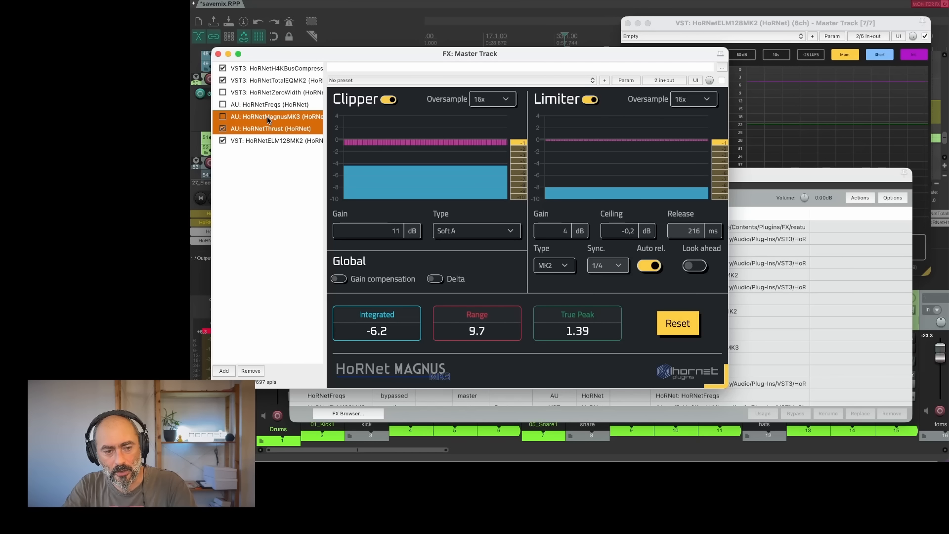
pyautogui.press('super+b')
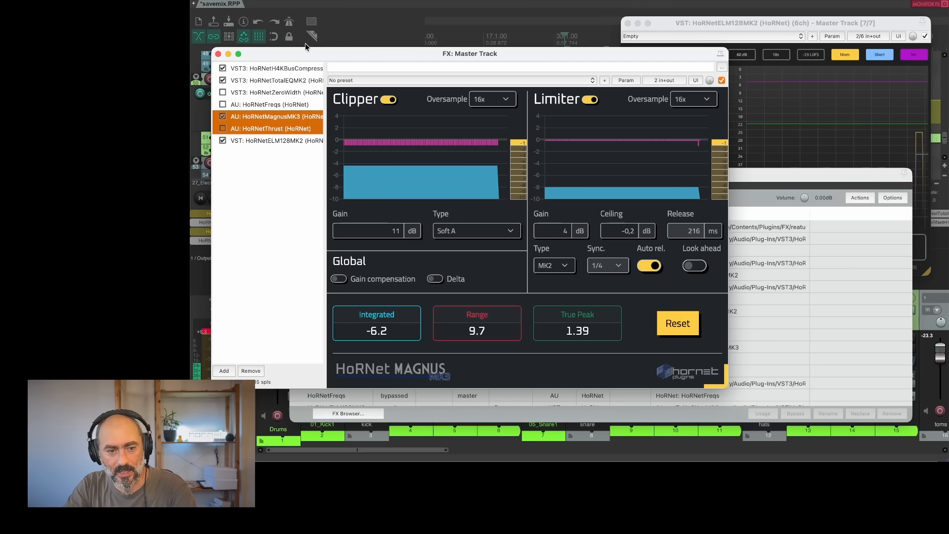
pyautogui.click(324, 2)
pyautogui.press('space')
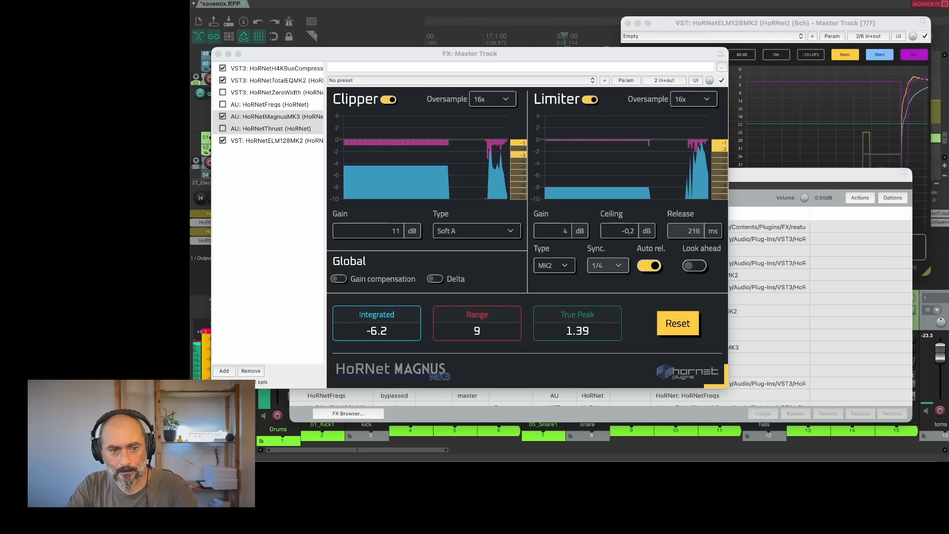
pyautogui.click(334, 57)
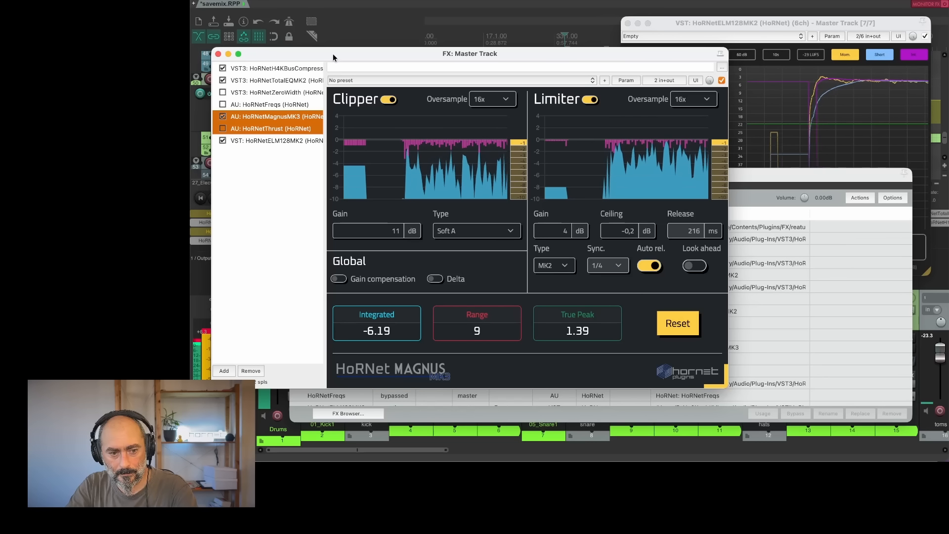
pyautogui.press('super+b')
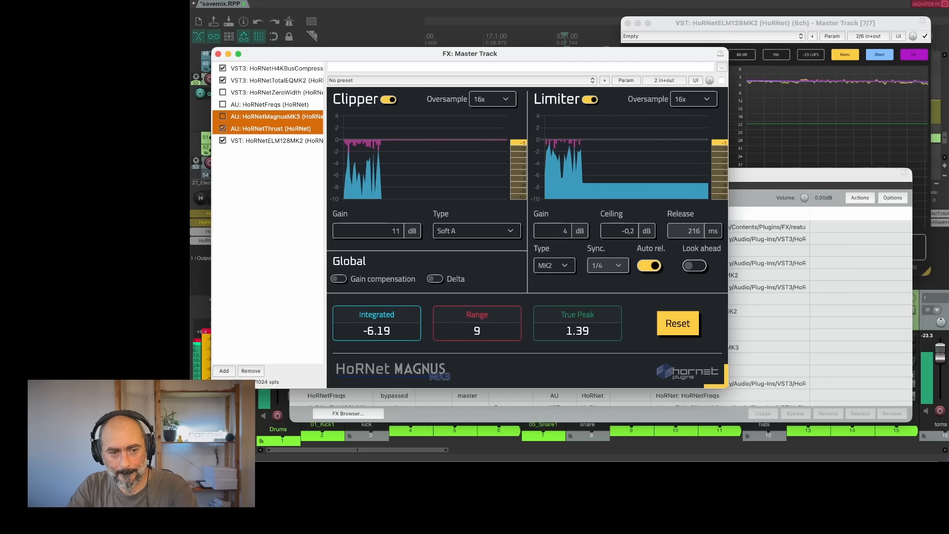
pyautogui.press('super+Tab')
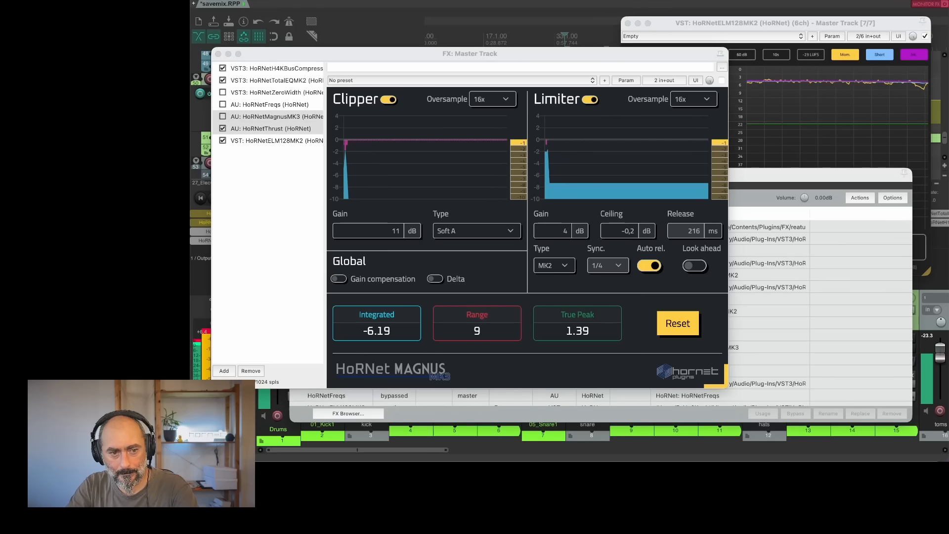
# Step: Start another listening pass with Magnus active and Thrust bypassed, and switch over to Thrust while the mix plays
pyautogui.click(579, 56)
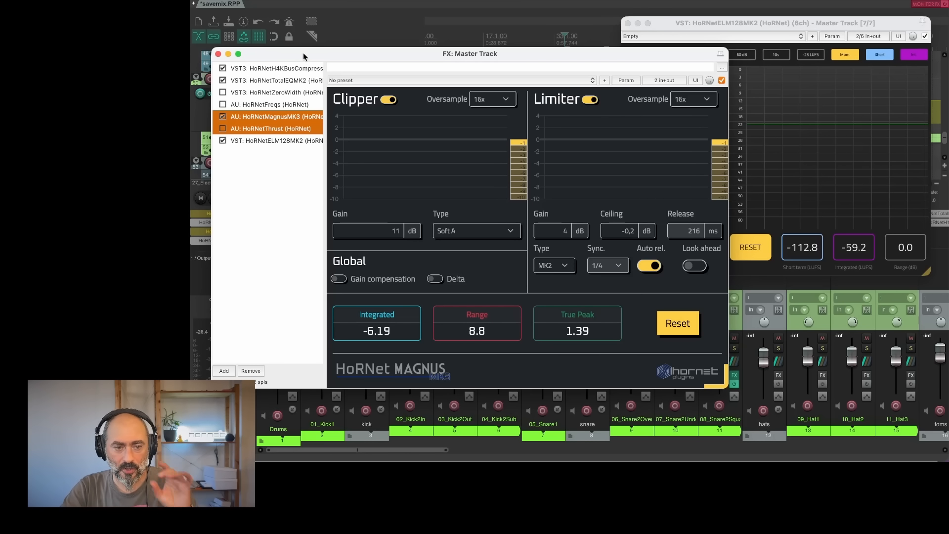
pyautogui.click(326, 2)
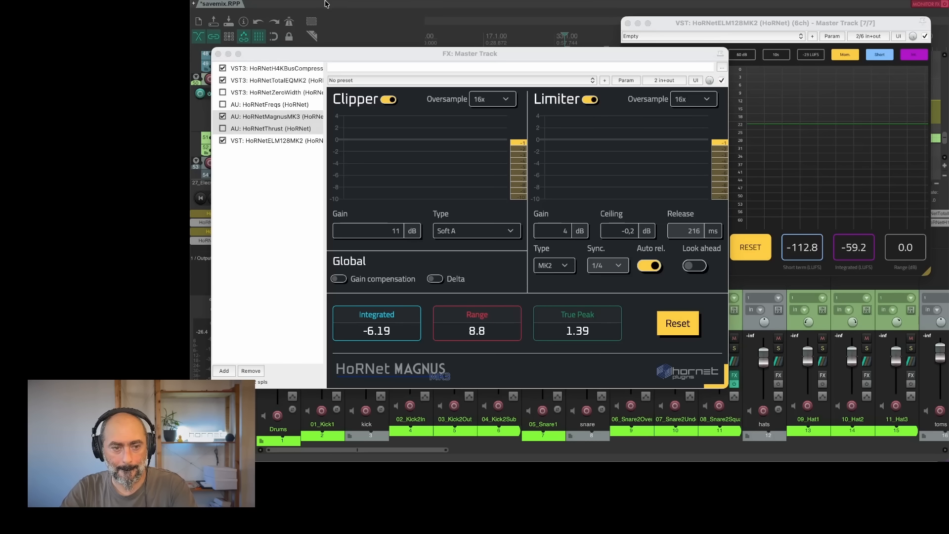
pyautogui.press('space')
pyautogui.click(322, 53)
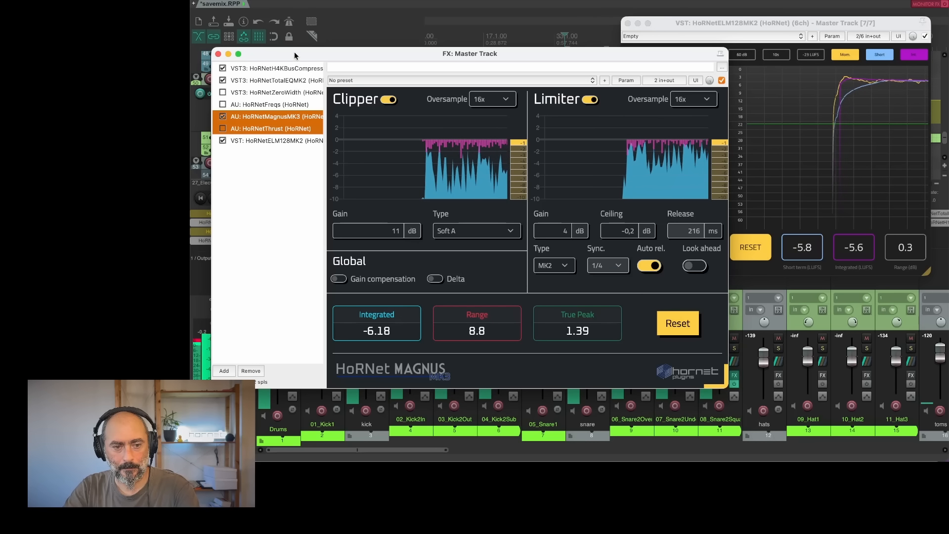
pyautogui.press('super+b')
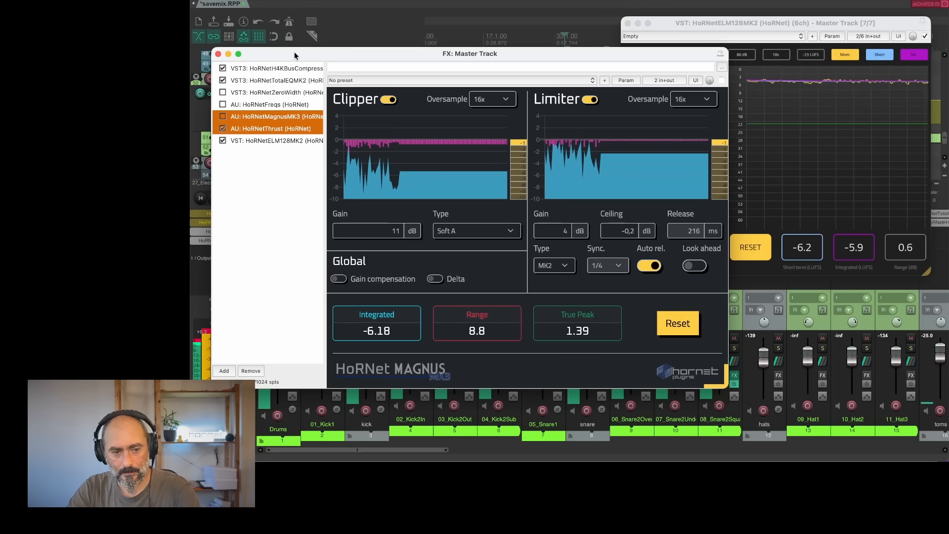
# Step: Alternate repeatedly between Magnus and Thrust during playback, finish with Thrust enabled, and stop the mix
pyautogui.press('super+b')
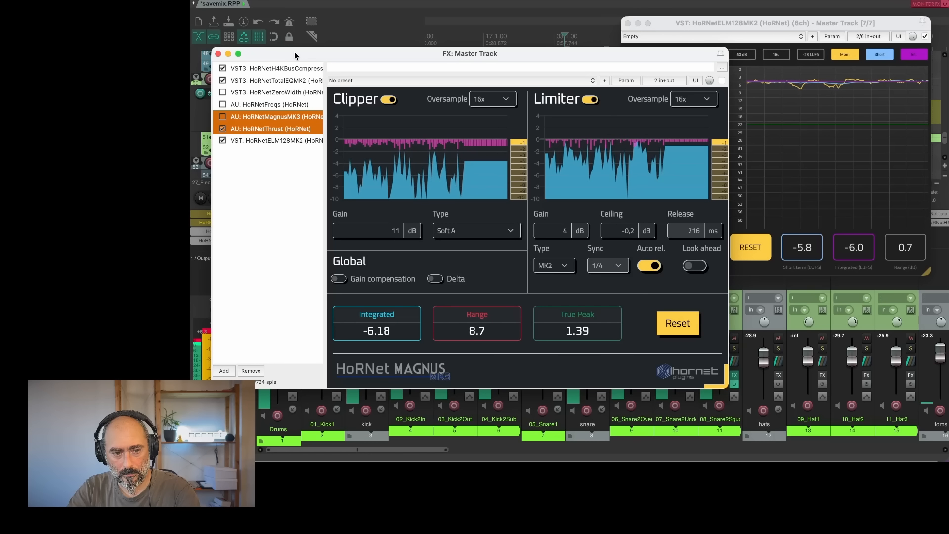
pyautogui.press('super+b')
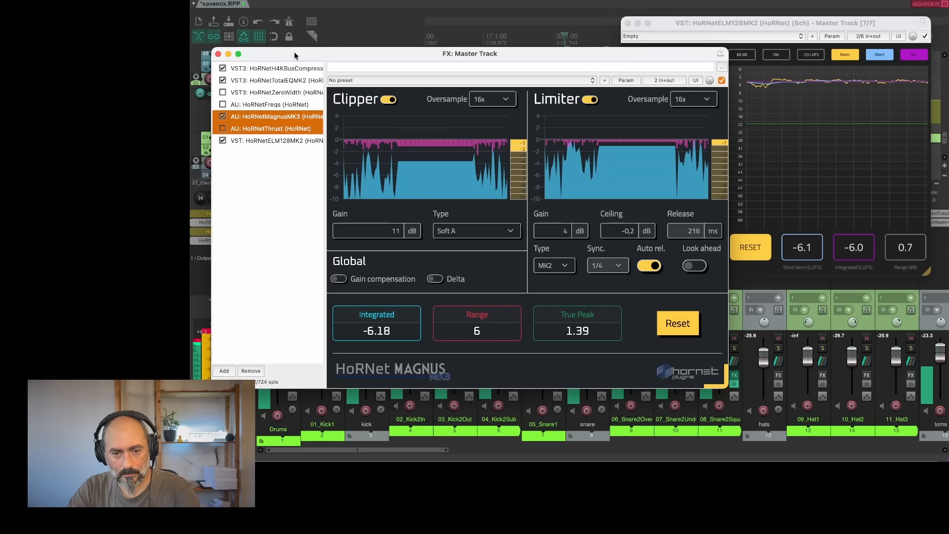
pyautogui.press('super+b')
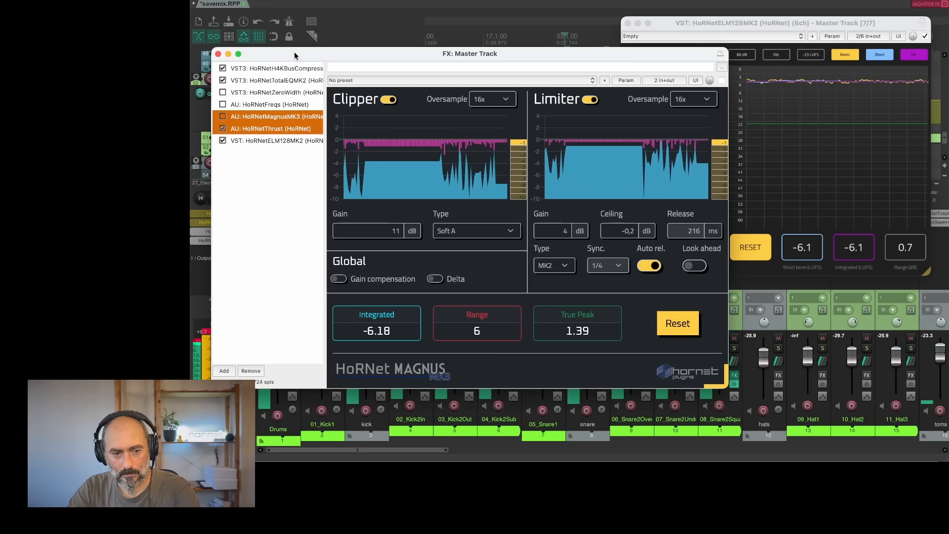
pyautogui.click(312, 4)
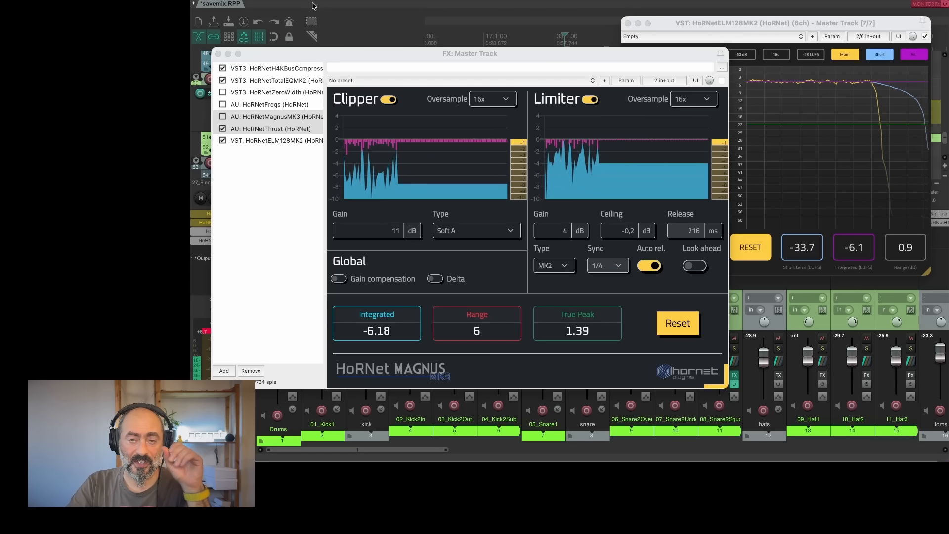
pyautogui.click(313, 51)
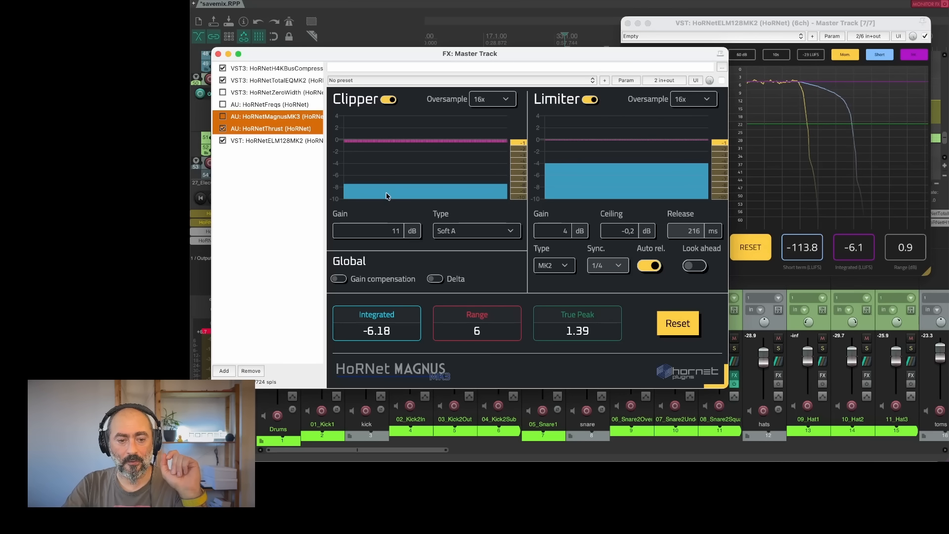